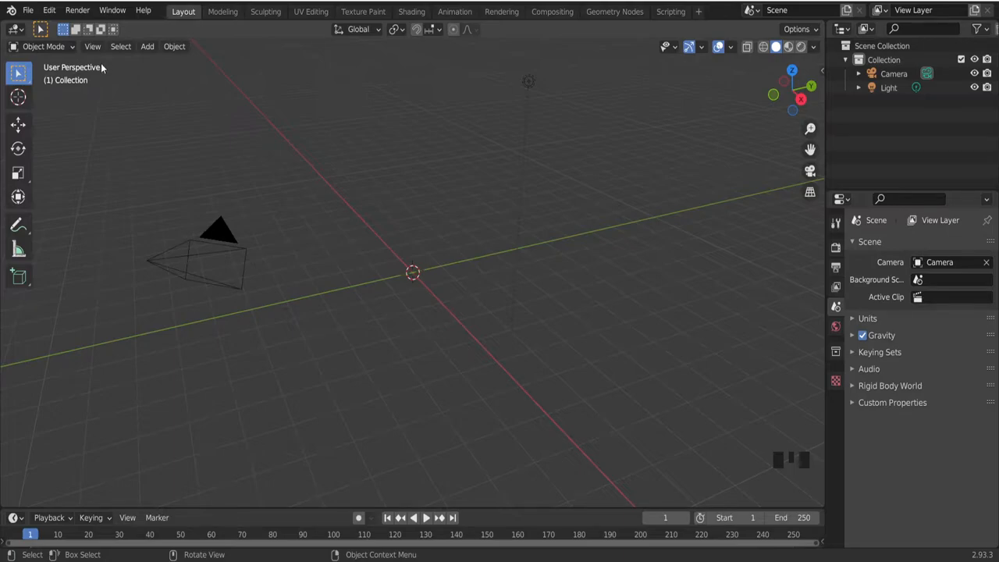
Start an FBX import from the File menu
left_click(28, 11)
left_click(101, 213)
left_click(29, 11)
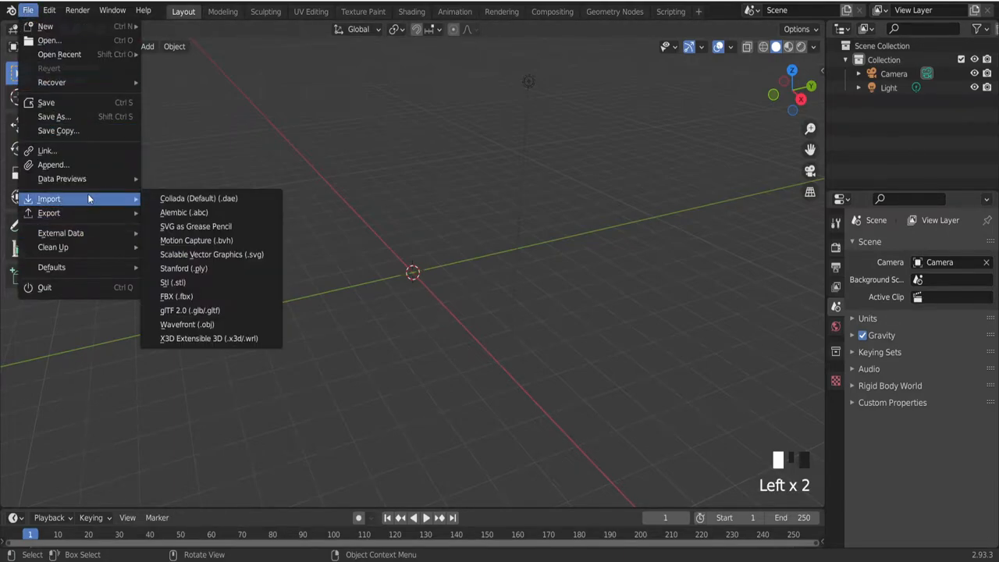
left_click(184, 296)
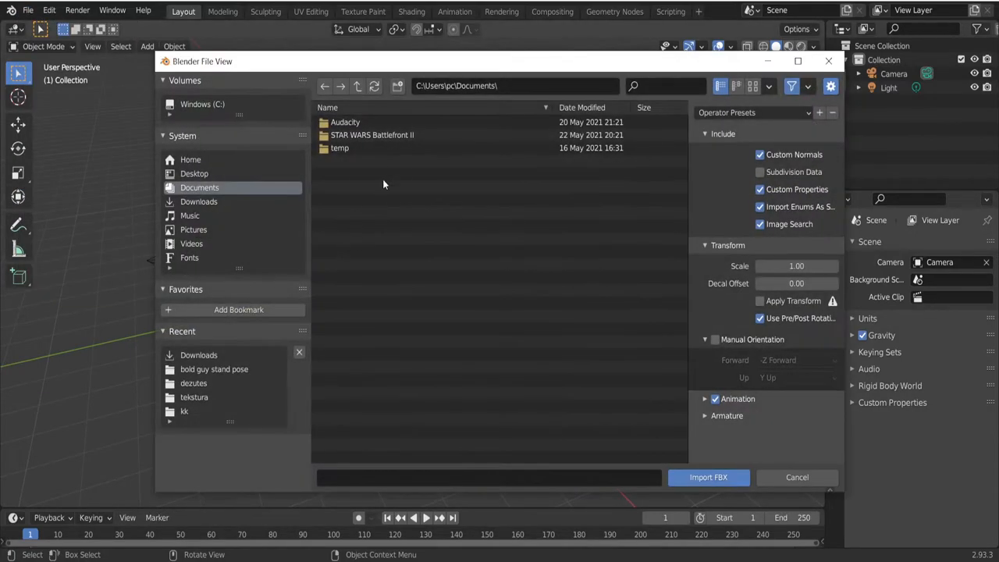
Import the character's .fbx from the recent 'bold guy stand pose' folder
left_click(222, 370)
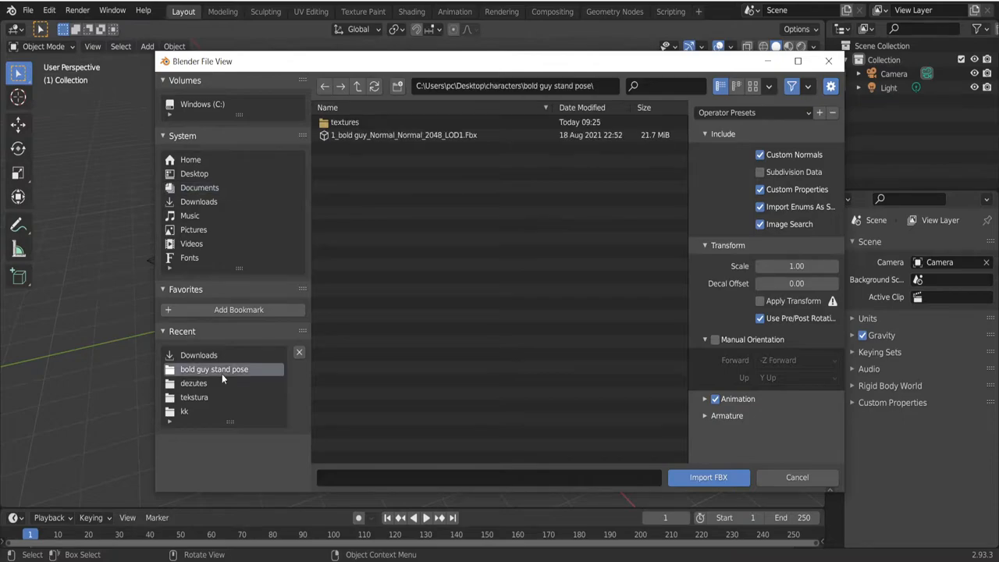
double_click(414, 135)
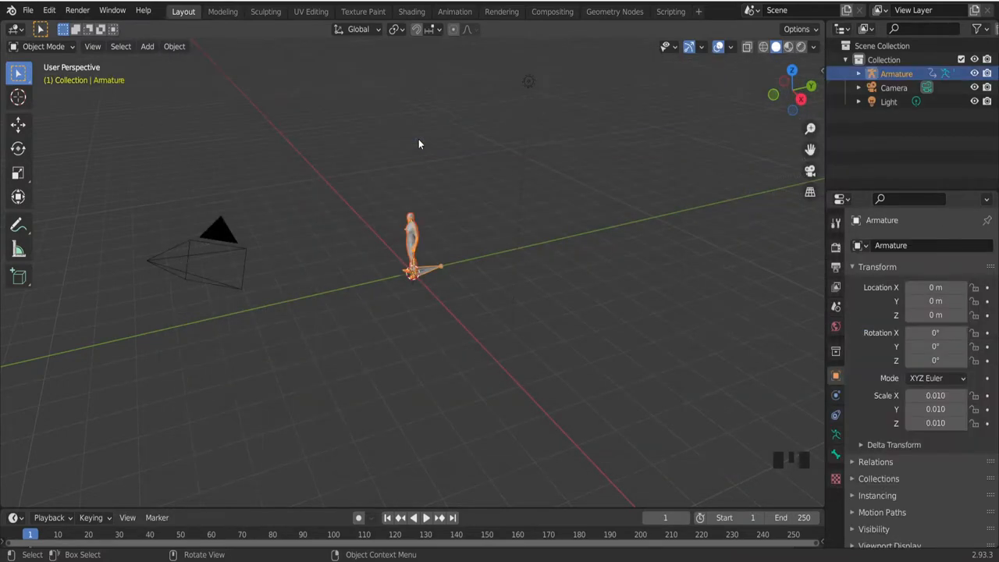
scroll(425, 210, "up", 4)
scroll(421, 310, "up", 3)
scroll(402, 321, "up", 1)
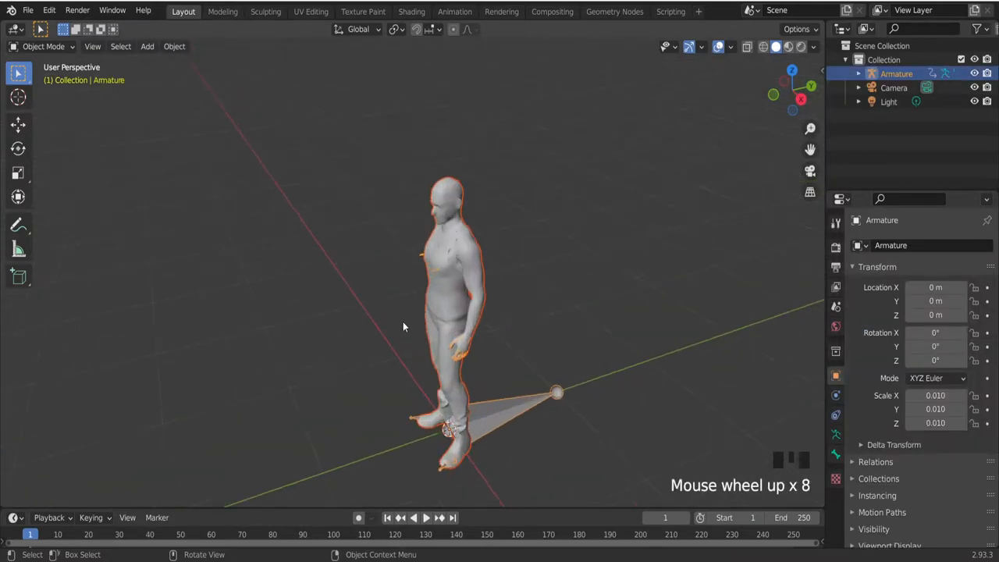
Switch the viewport to Material Preview shading and inspect the textured character from all sides
middle_click_drag(403, 322, 452, 312)
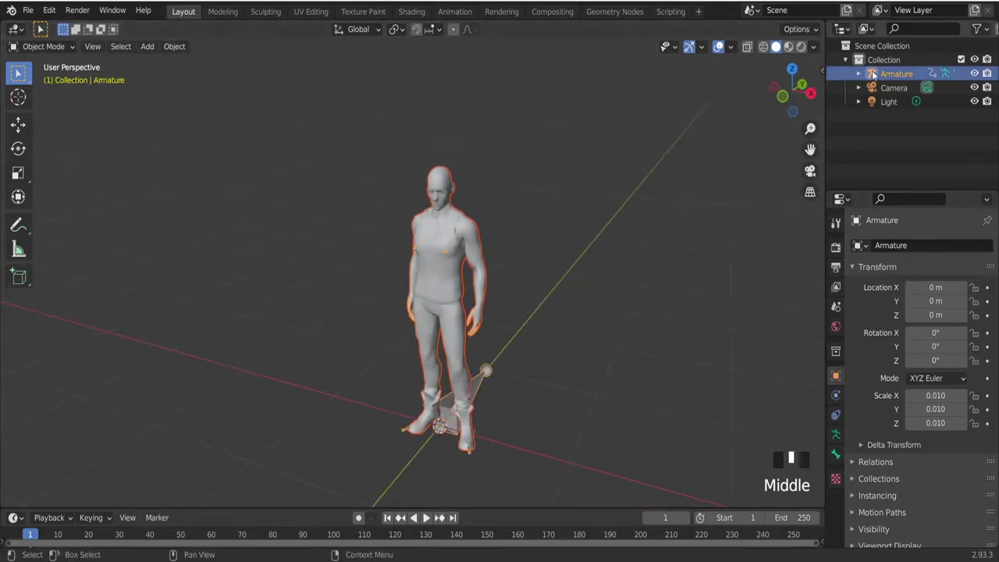
left_click(783, 48)
scroll(454, 262, "up", 7)
middle_click_drag(454, 261, 228, 254)
scroll(227, 254, "down", 8)
middle_click_drag(272, 286, 507, 273)
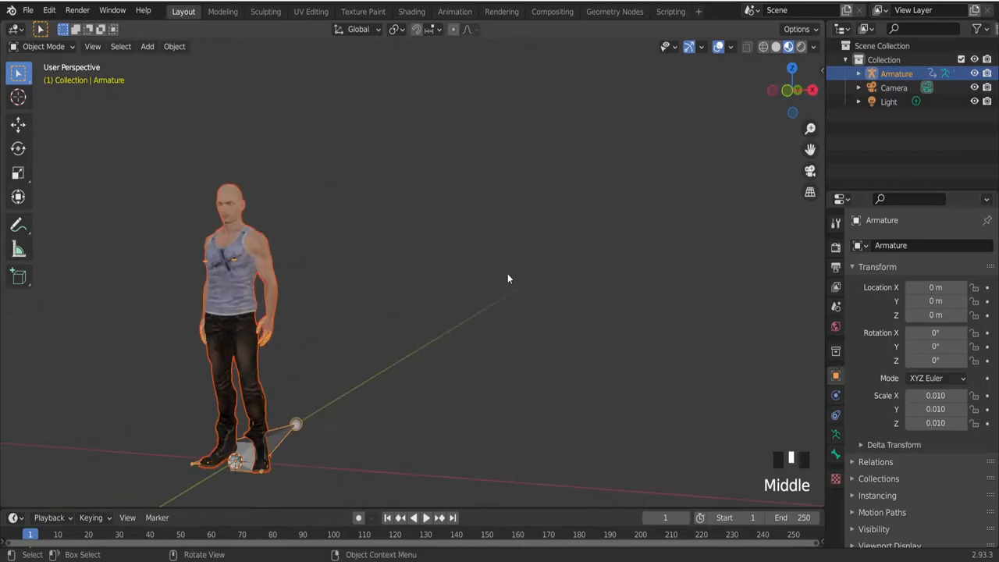
scroll(295, 279, "up", 4)
scroll(295, 278, "up", 3)
scroll(416, 272, "down", 3)
mouse_move(495, 213)
middle_mouse_down()
mouse_move(518, 239)
mouse_move(642, 201)
mouse_move(459, 202)
mouse_move(492, 384)
middle_mouse_up()
scroll(492, 384, "up", 4)
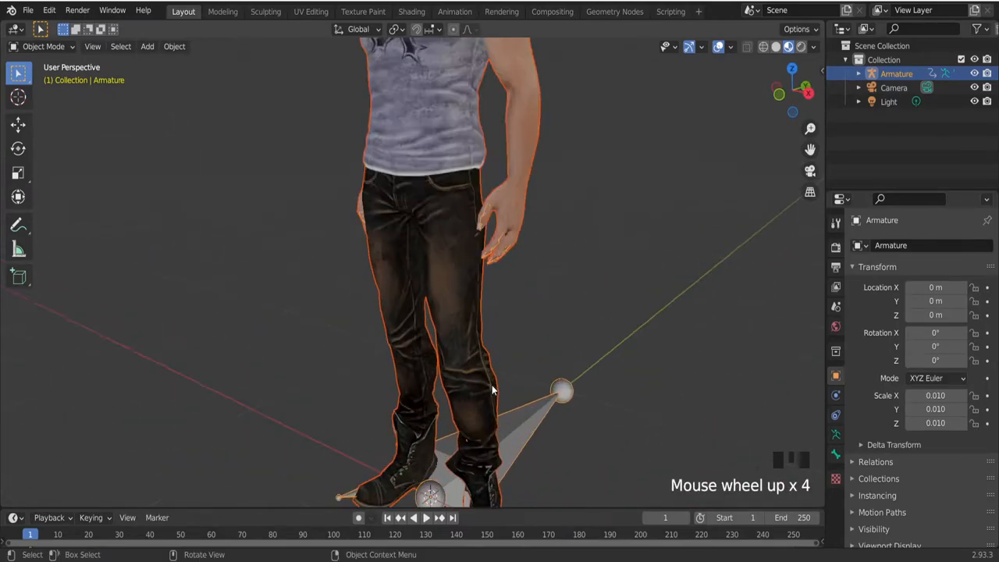
scroll(430, 262, "down", 3)
mouse_move(436, 267)
middle_mouse_down()
mouse_move(575, 243)
mouse_move(557, 223)
mouse_move(330, 286)
mouse_move(462, 300)
middle_mouse_up()
scroll(462, 300, "down", 3)
scroll(437, 265, "up", 5)
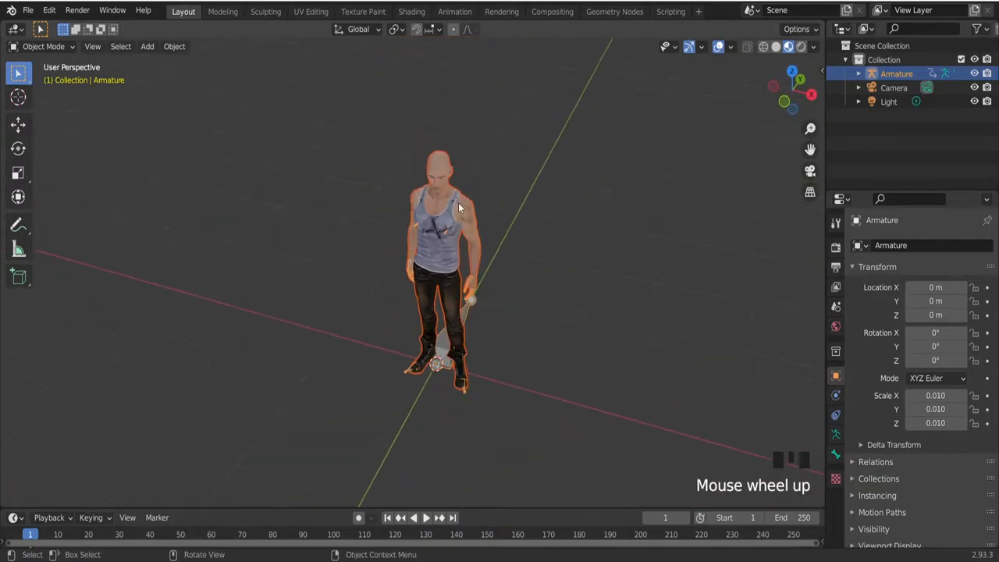
middle_click_drag(433, 263, 427, 242)
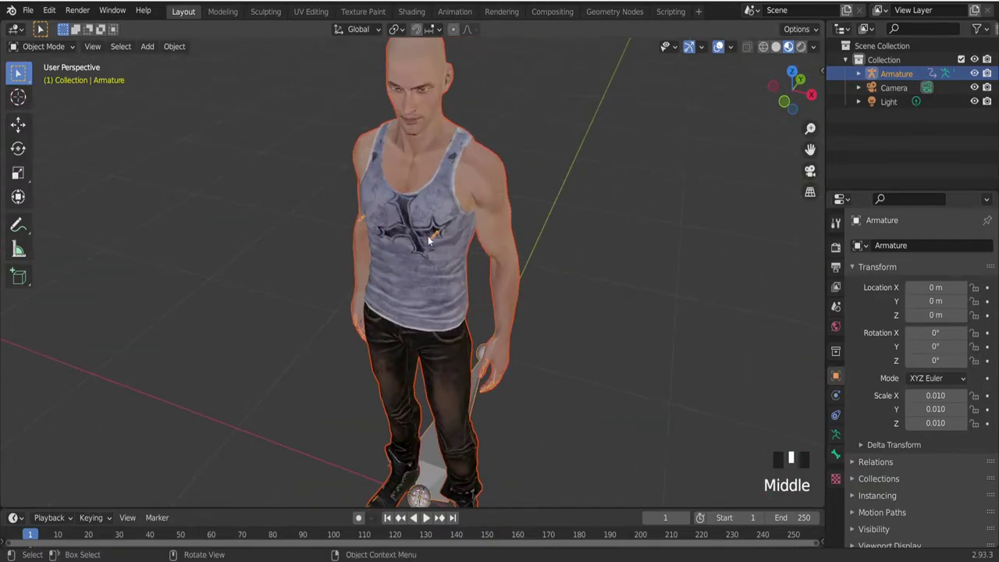
Reselect the Armature object in the Outliner after briefly selecting the Camera
left_click(901, 80)
left_click(902, 74)
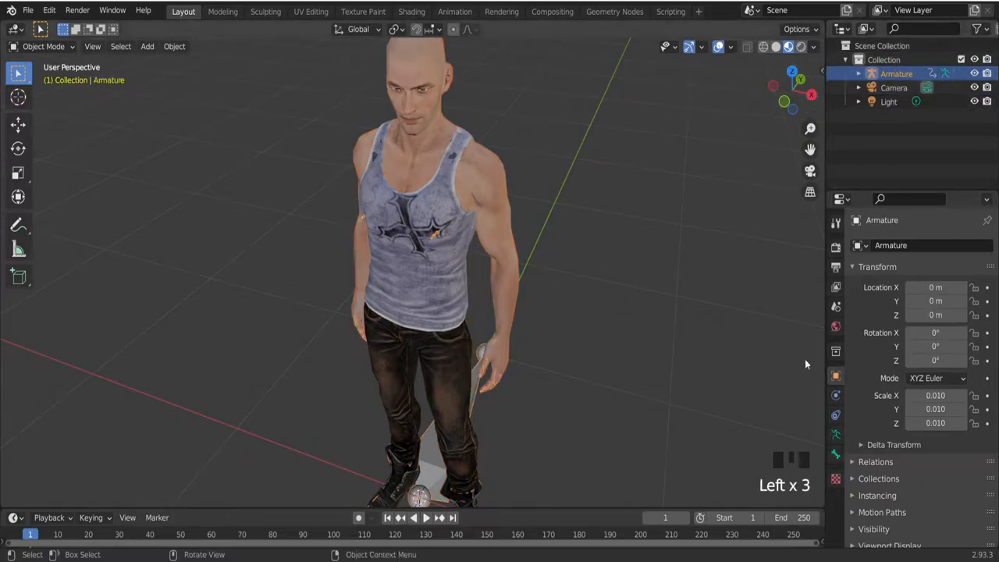
Enable 'In Front' under the armature's Viewport Display so bones show through the body
left_click(836, 436)
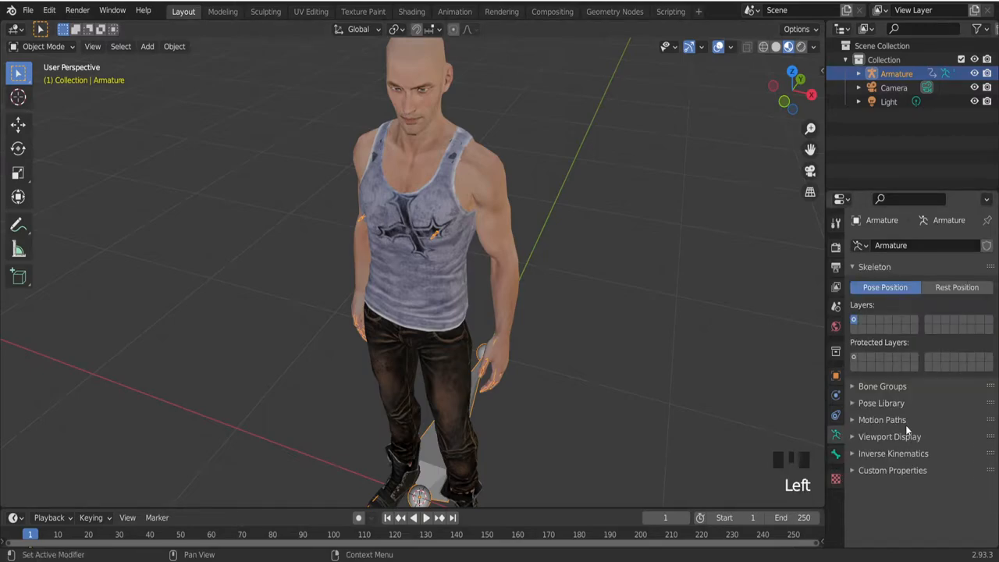
left_click(865, 437)
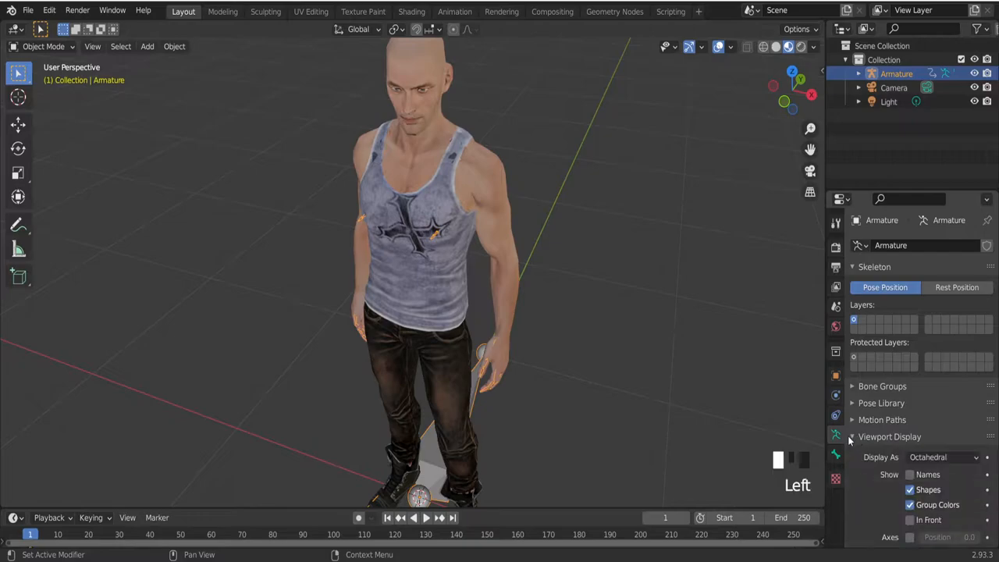
left_click(908, 519)
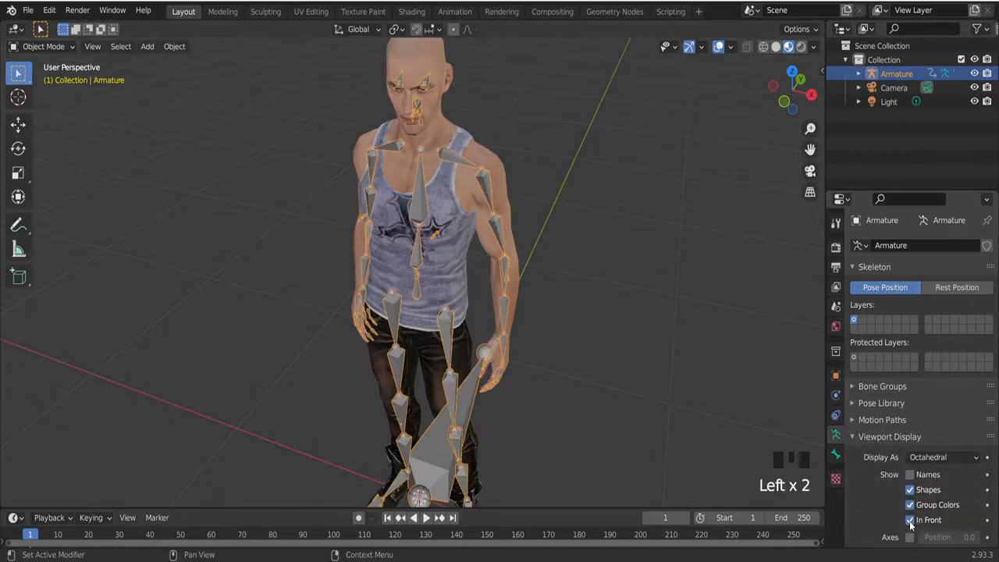
scroll(546, 274, "down", 2)
mouse_move(490, 303)
middle_mouse_down()
mouse_move(477, 313)
mouse_move(578, 267)
mouse_move(764, 254)
mouse_move(615, 170)
mouse_move(432, 268)
mouse_move(390, 325)
mouse_move(474, 279)
middle_mouse_up()
scroll(474, 279, "up", 2)
middle_click_drag(448, 215, 398, 181)
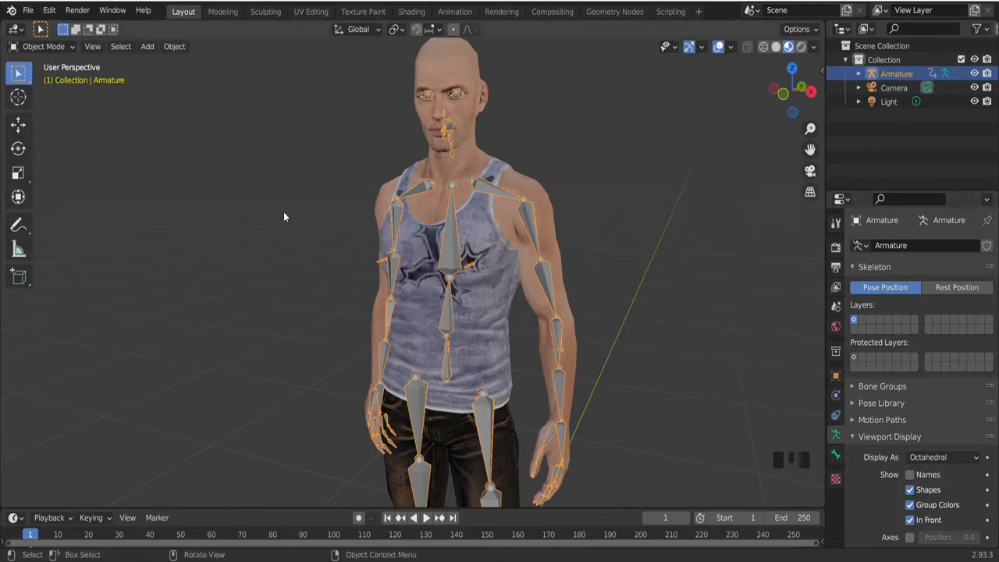
Switch the armature into Pose Mode and deselect all bones
left_click(62, 47)
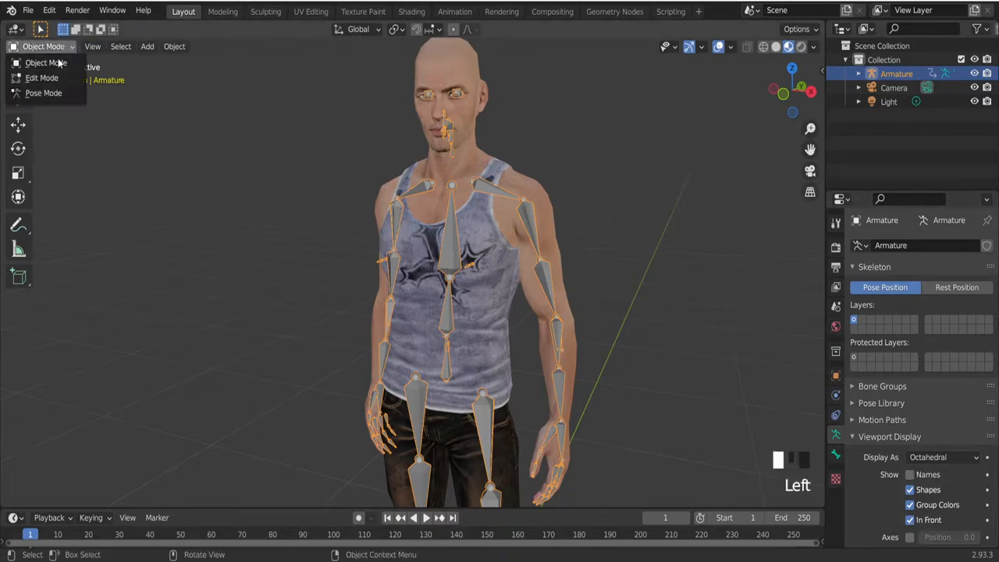
left_click(47, 96)
scroll(425, 232, "down", 3)
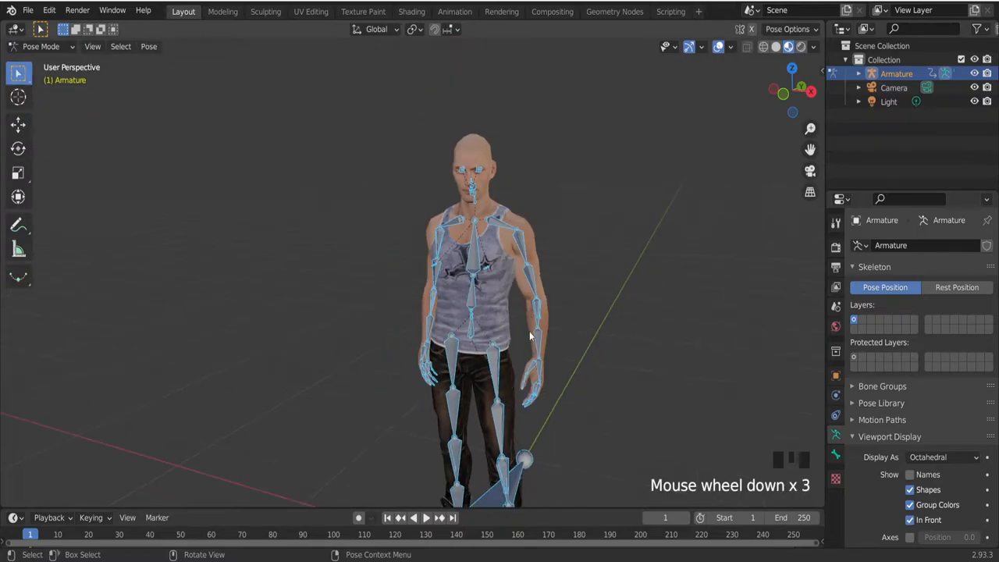
scroll(546, 374, "down", 4)
middle_click_drag(621, 447, 569, 445)
scroll(569, 445, "up", 6)
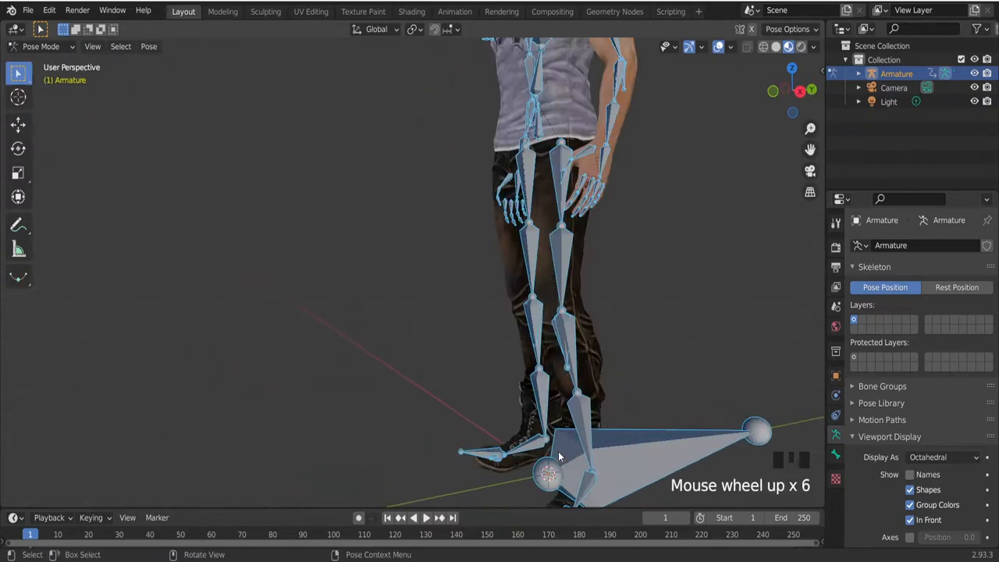
scroll(569, 445, "up", 9)
scroll(573, 440, "down", 6)
left_click(610, 395)
middle_click_drag(611, 395, 696, 353)
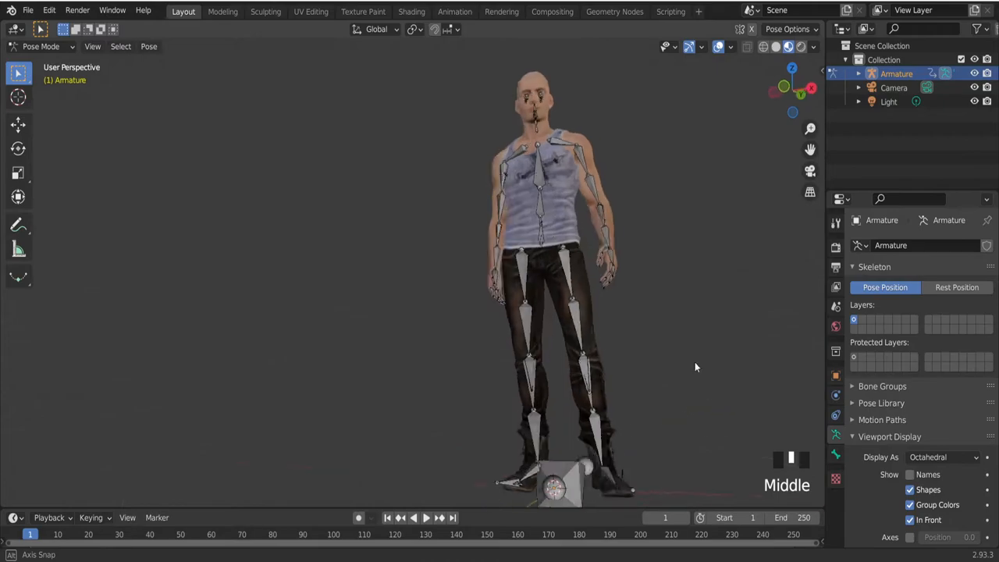
scroll(620, 364, "down", 1)
mouse_move(619, 364)
middle_mouse_down()
mouse_move(542, 396)
mouse_move(617, 367)
middle_mouse_up()
scroll(542, 397, "up", 3)
scroll(583, 390, "up", 5)
scroll(617, 366, "down", 4)
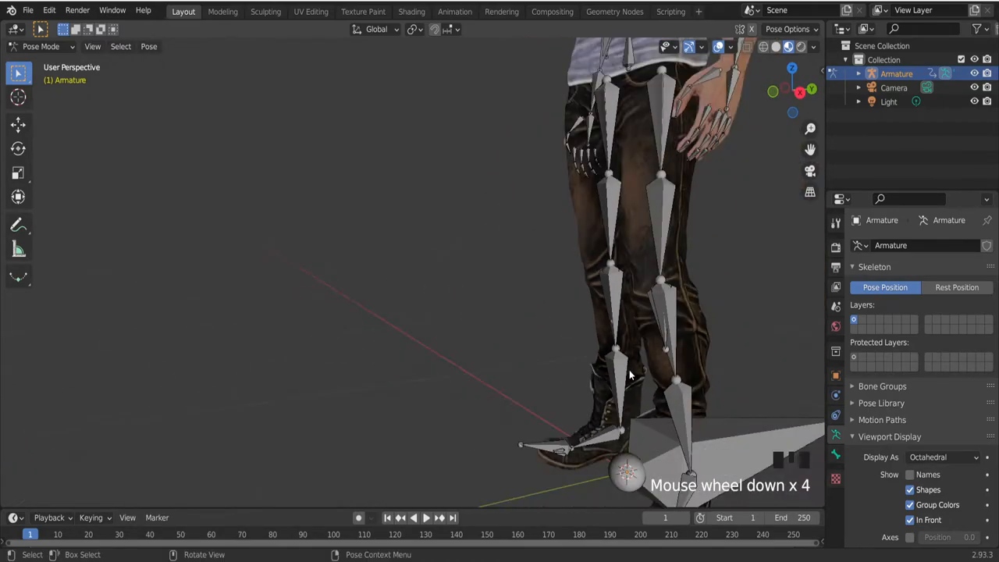
scroll(686, 342, "down", 4)
mouse_move(686, 341)
middle_mouse_down()
mouse_move(730, 338)
mouse_move(714, 313)
middle_mouse_up()
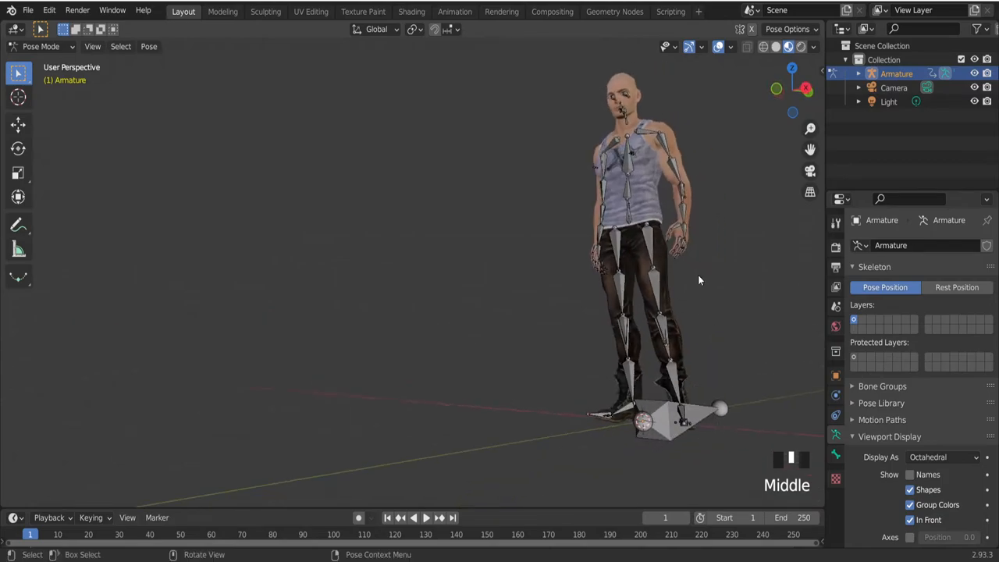
Box-select both legs' bones and add the root bone to the selection
left_click_drag(685, 282, 581, 427)
middle_click_drag(606, 428, 694, 441)
scroll(640, 421, "up", 2)
left_click(710, 416, "shift")
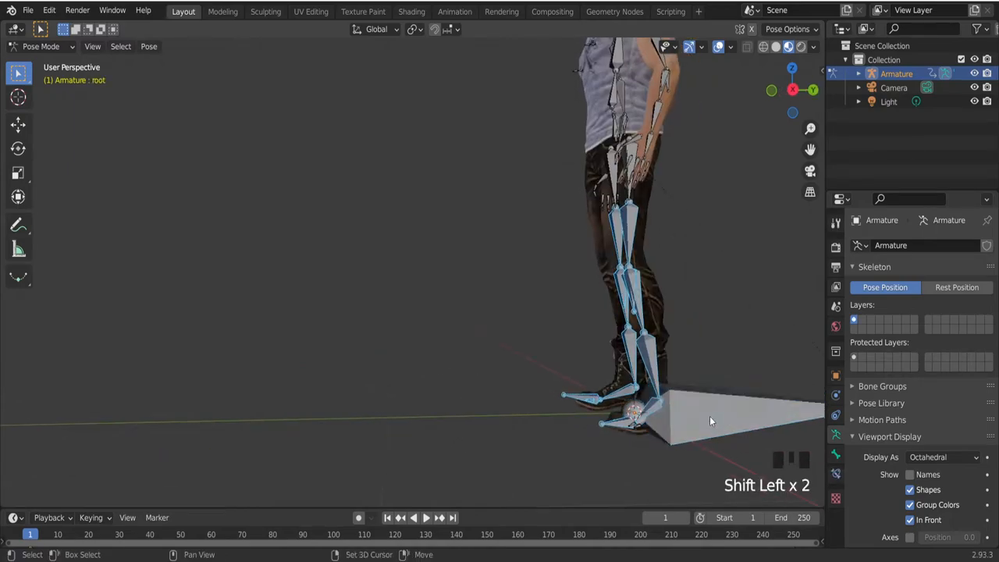
scroll(674, 355, "down", 2)
middle_click_drag(629, 359, 673, 356)
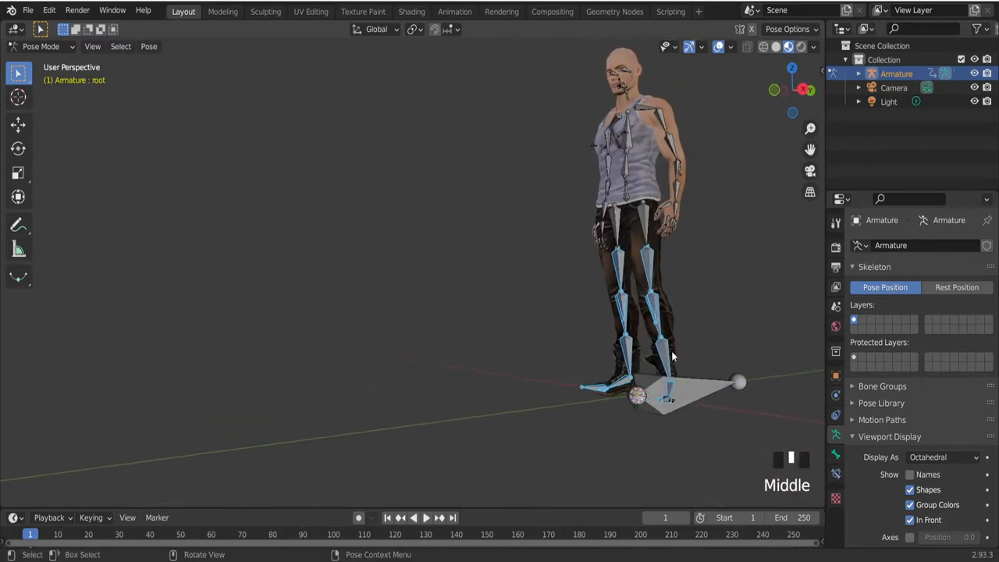
Cancel a first X-axis rotation and select just the two thigh bones instead
key("r")
key("x")
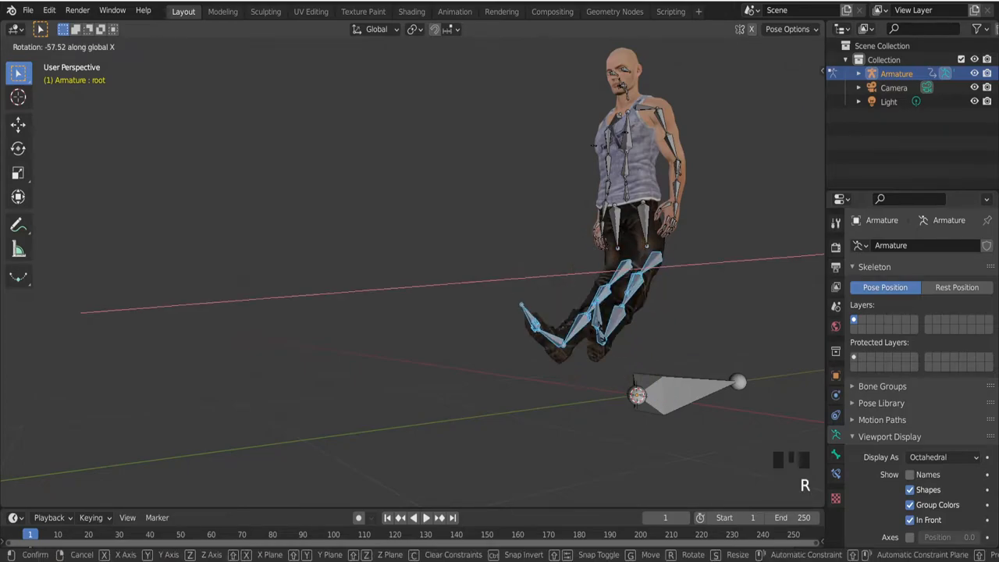
right_click(635, 227)
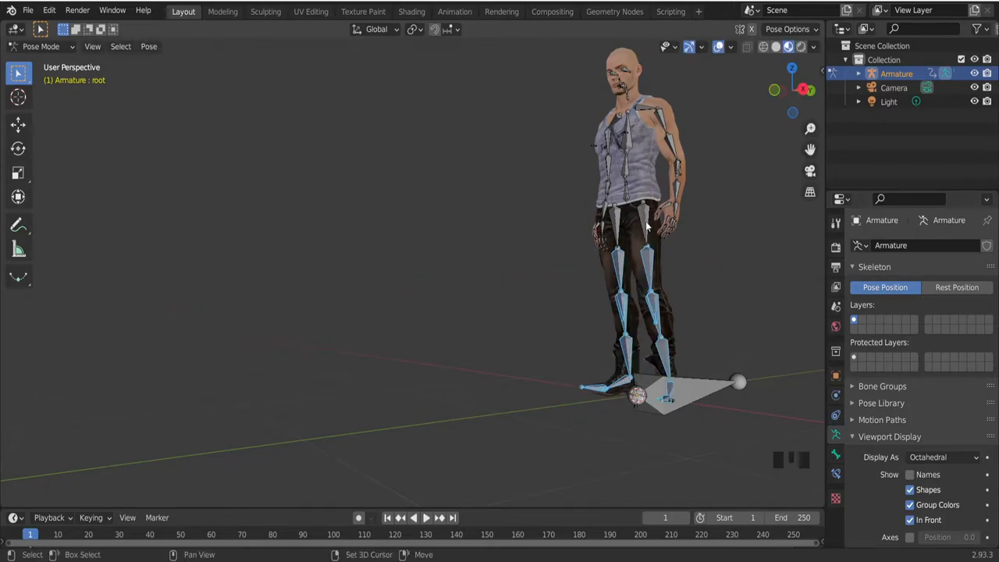
left_click(634, 228, "shift")
left_click(616, 233, "shift")
middle_click_drag(623, 362, 682, 363)
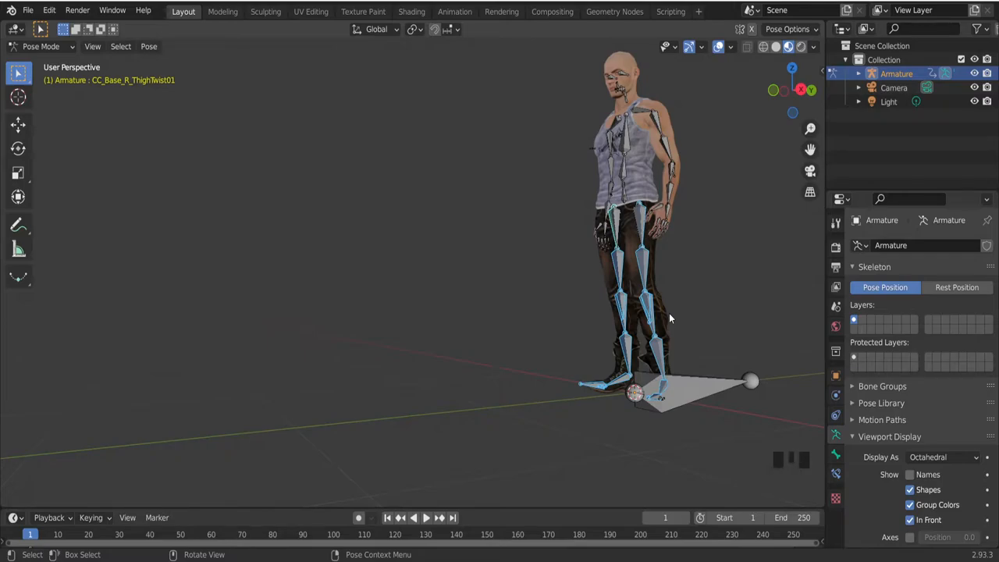
Rotate the legs about global X until they stick out horizontally in a seated position
key("r")
key("x")
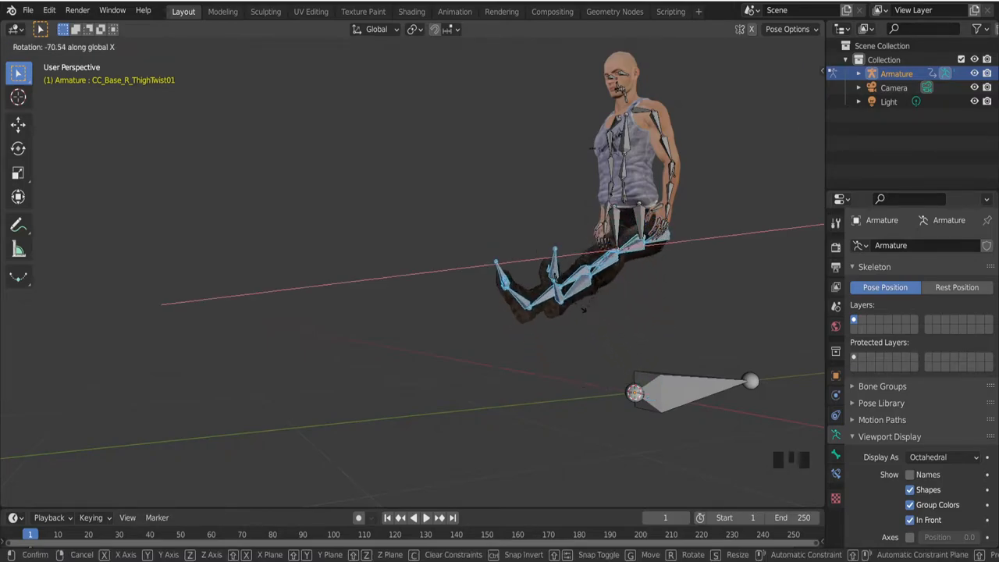
left_click(584, 294)
mouse_move(583, 294)
middle_mouse_down()
mouse_move(386, 281)
mouse_move(533, 310)
mouse_move(663, 320)
mouse_move(604, 244)
mouse_move(676, 221)
mouse_move(596, 237)
mouse_move(586, 222)
middle_mouse_up()
scroll(605, 244, "down", 3)
scroll(596, 291, "down", 1)
scroll(642, 231, "up", 2)
scroll(641, 232, "up", 2)
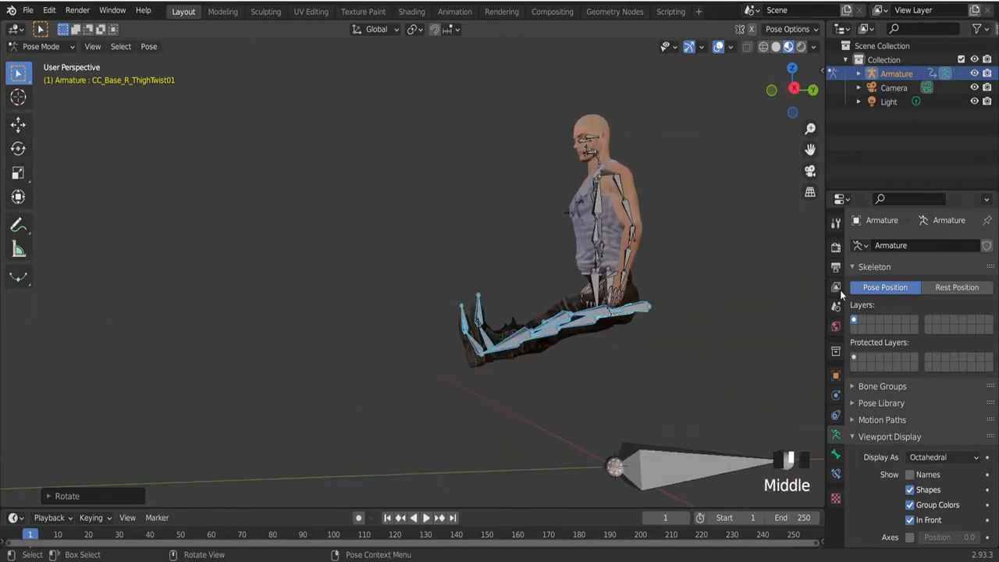
Create a new pose library with Fake User enabled and store the current pose in it
left_click(853, 404)
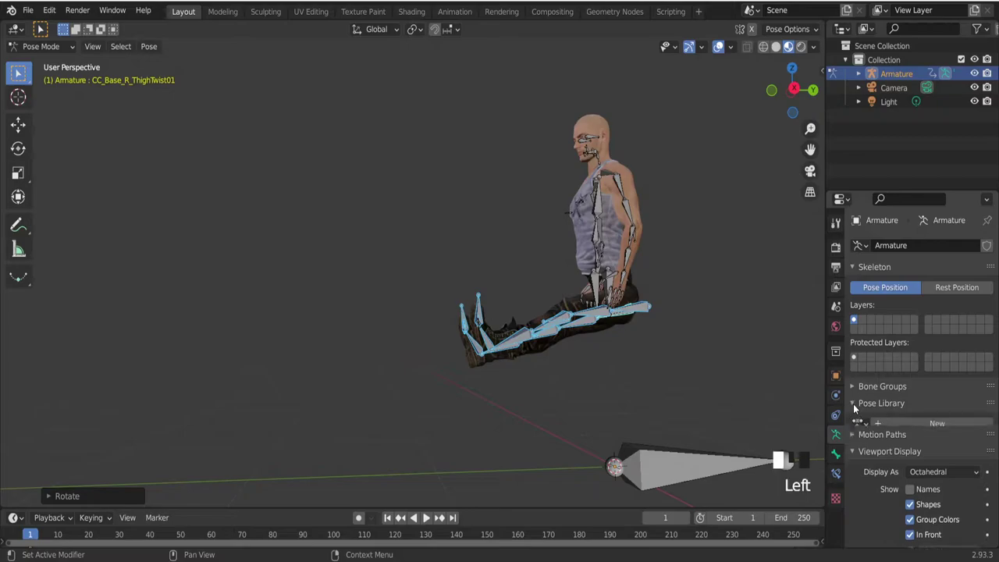
left_click(949, 427)
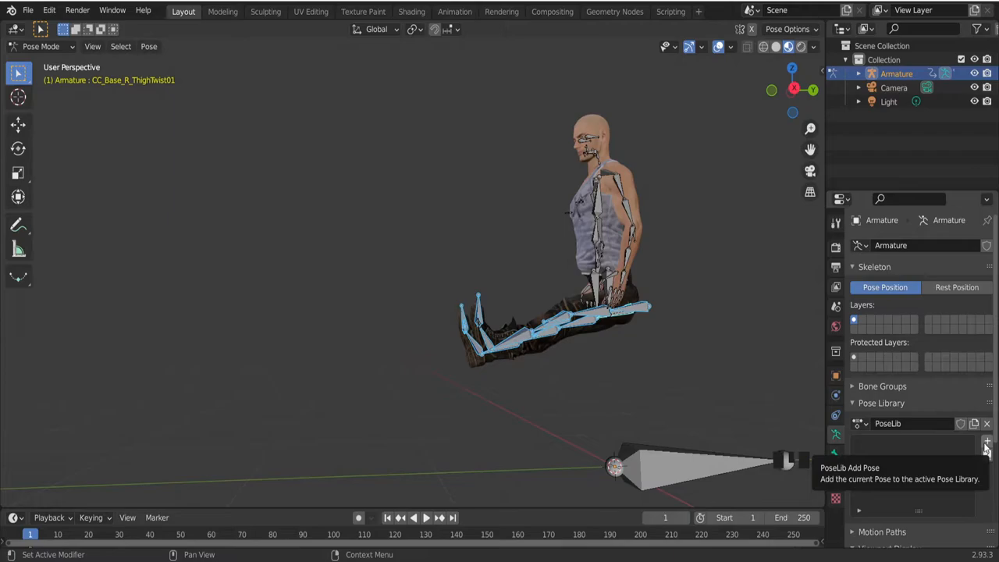
left_click(987, 446)
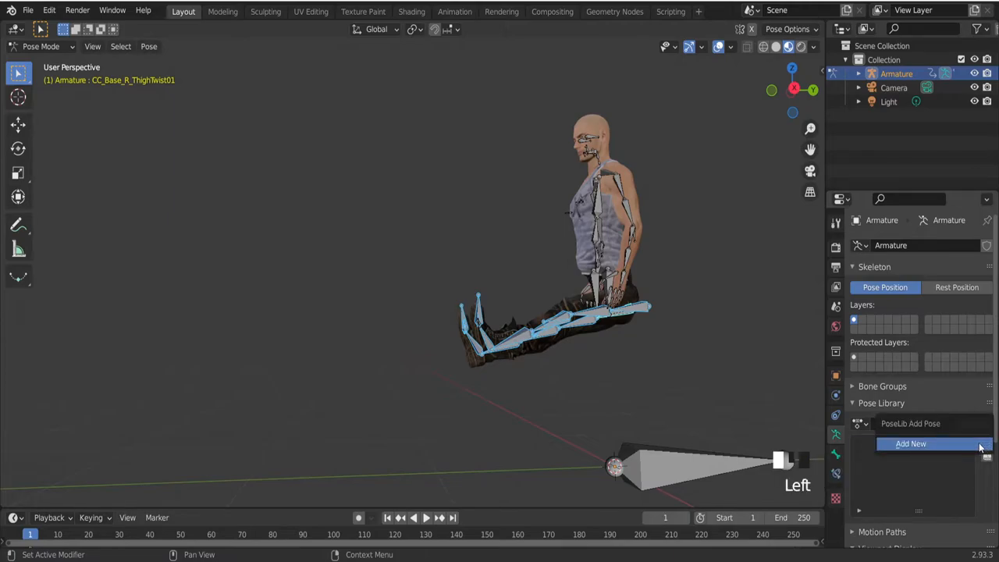
left_click(980, 446)
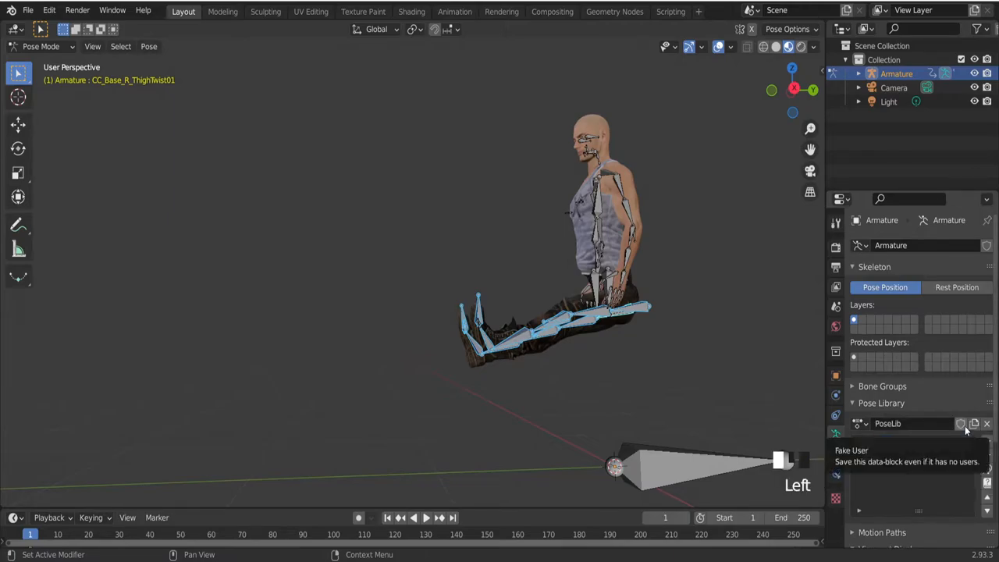
left_click(960, 423)
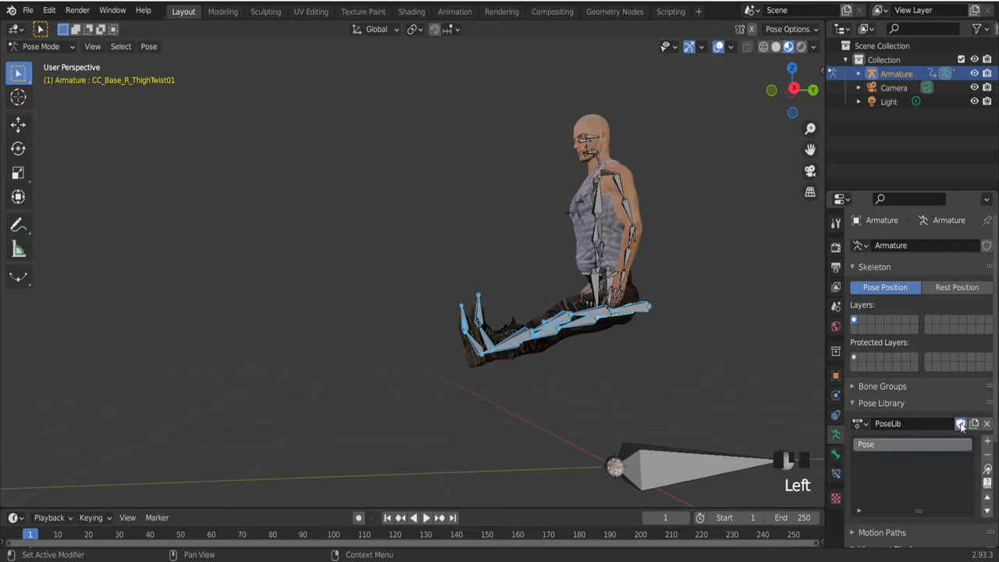
Rename the library entry to 'Sit pose' and apply it to the rig
left_click(904, 441)
double_click(897, 444)
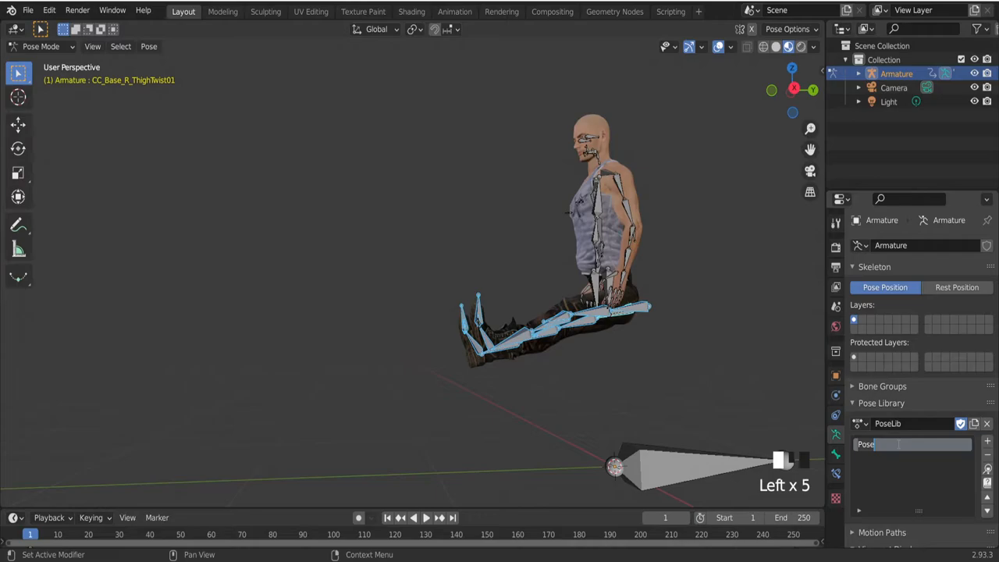
type("Sli")
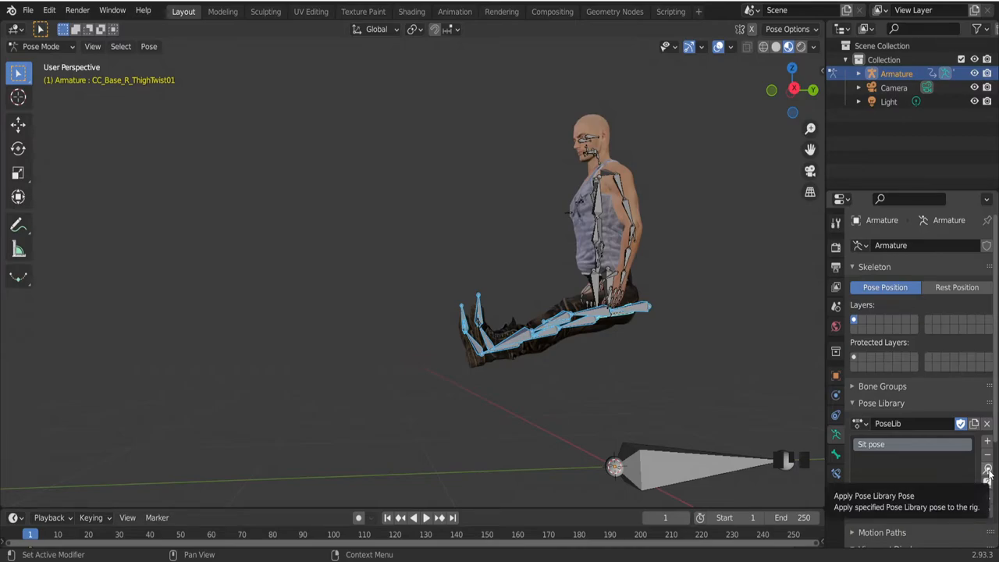
left_click(988, 470)
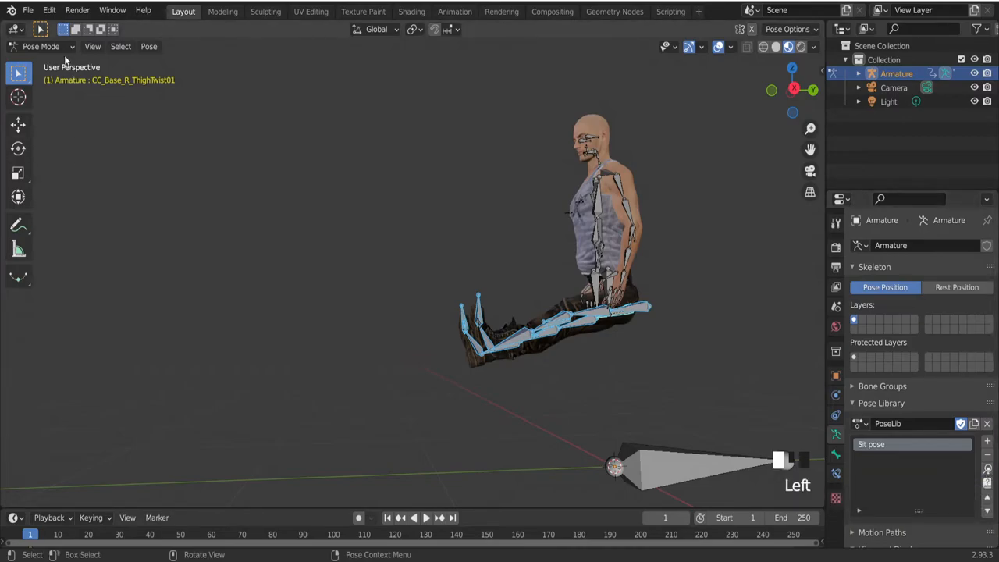
Return the armature to Object Mode so the character stands upright again
left_click(41, 46)
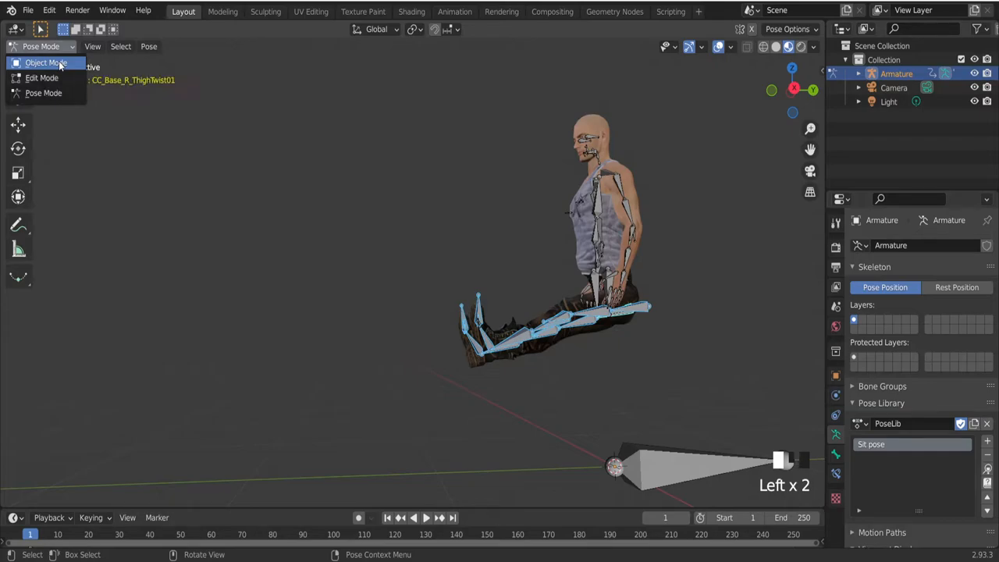
left_click(46, 63)
scroll(238, 199, "down", 5)
key("Tab")
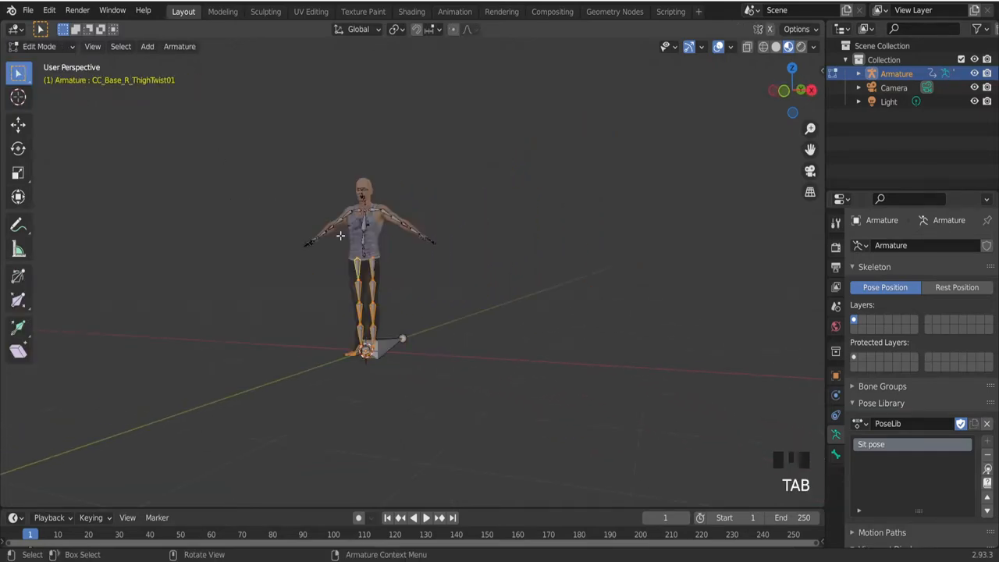
key("Tab")
scroll(294, 176, "up", 3)
scroll(390, 234, "up", 3)
left_click(513, 291)
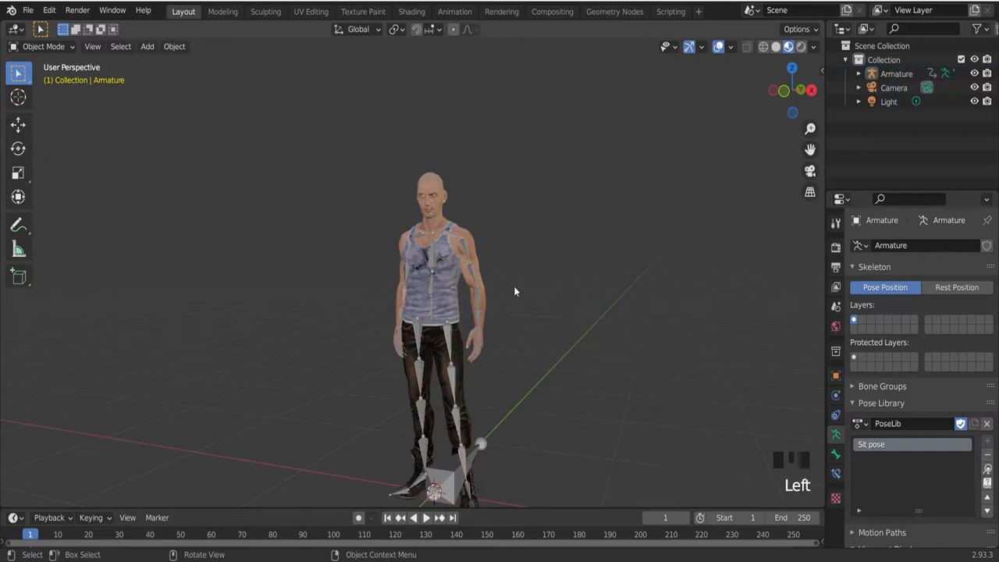
mouse_move(513, 291)
middle_mouse_down()
mouse_move(418, 284)
mouse_move(511, 286)
middle_mouse_up()
scroll(451, 363, "up", 3)
scroll(411, 251, "up", 5)
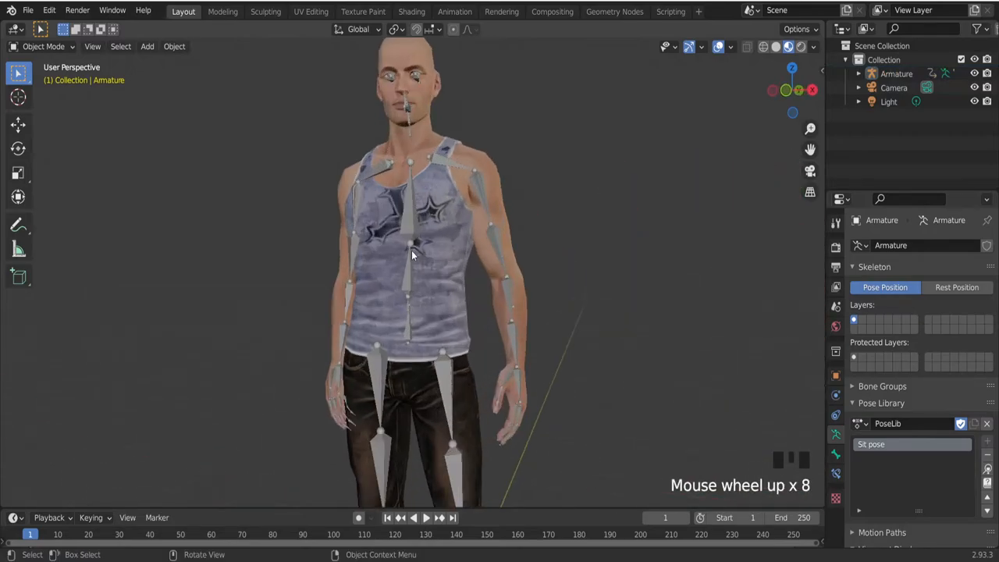
scroll(411, 250, "down", 4)
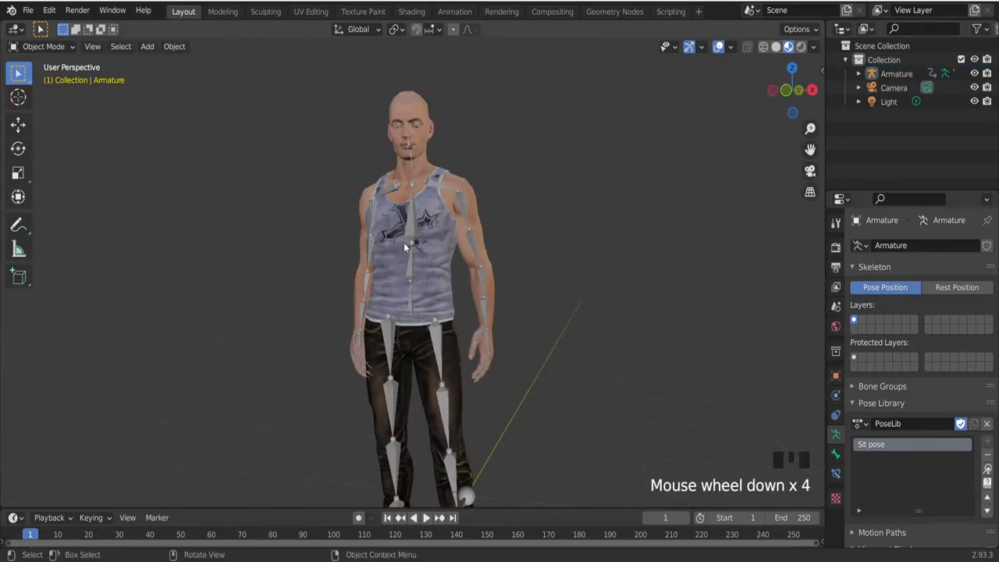
scroll(413, 244, "down", 8)
scroll(423, 259, "up", 8)
mouse_move(419, 274)
middle_mouse_down()
mouse_move(371, 292)
mouse_move(271, 278)
mouse_move(428, 296)
middle_mouse_up()
scroll(426, 294, "down", 3)
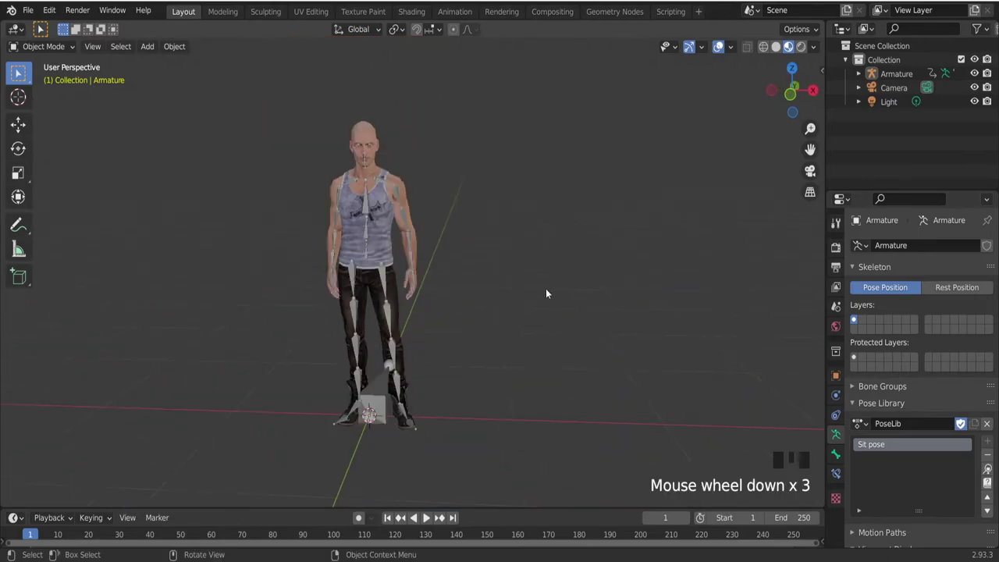
Re-apply the stored Sit pose so the character sits again
left_click(986, 472)
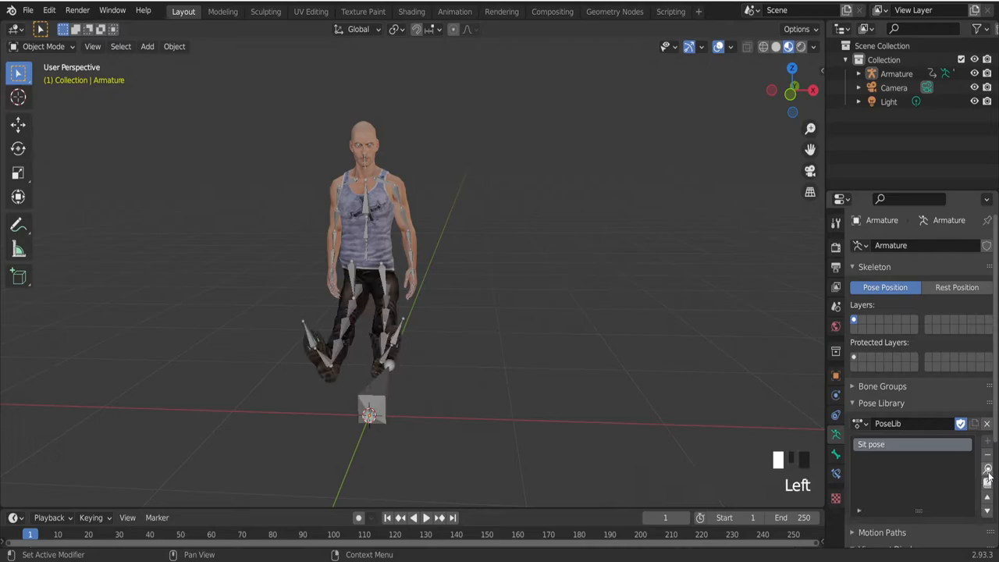
mouse_move(471, 316)
middle_mouse_down()
mouse_move(318, 257)
mouse_move(468, 308)
mouse_move(610, 294)
mouse_move(673, 247)
mouse_move(450, 290)
mouse_move(435, 339)
mouse_move(571, 322)
mouse_move(565, 290)
mouse_move(469, 313)
mouse_move(349, 308)
mouse_move(479, 232)
middle_mouse_up()
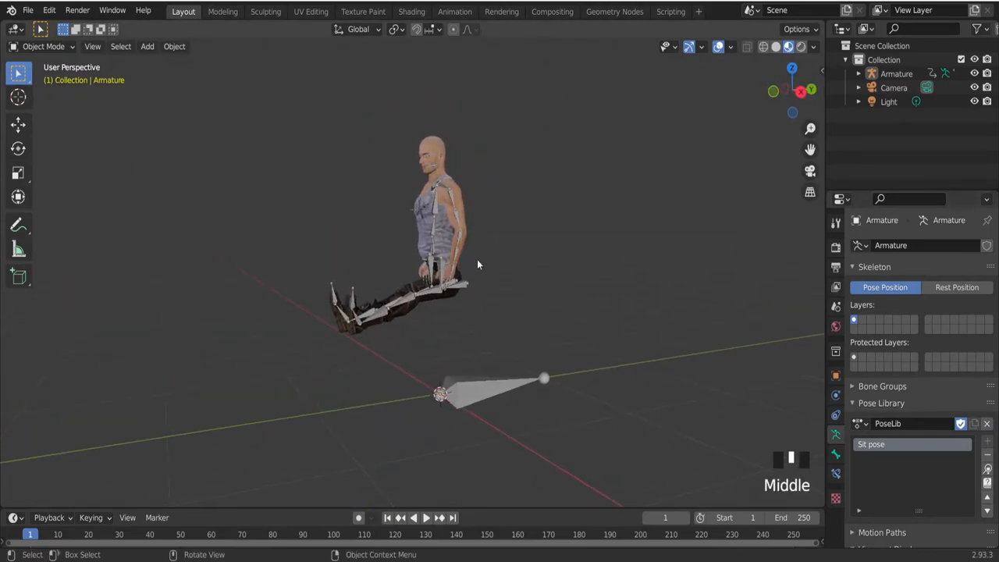
Back in Pose Mode, box-select the bones of one arm
key("Tab")
key("Tab")
scroll(459, 242, "up", 4)
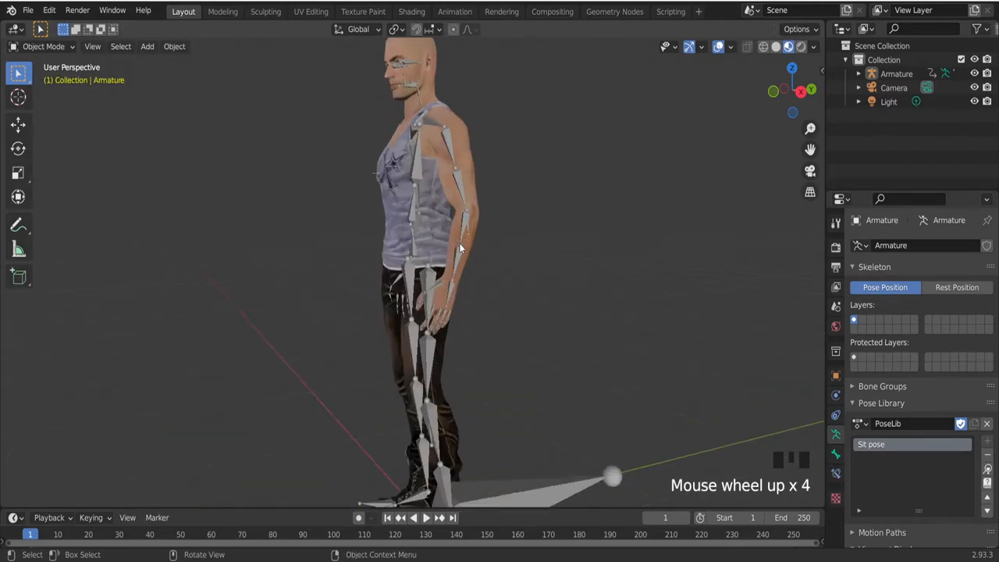
mouse_move(499, 258)
middle_mouse_down()
mouse_move(530, 249)
mouse_move(546, 265)
middle_mouse_up()
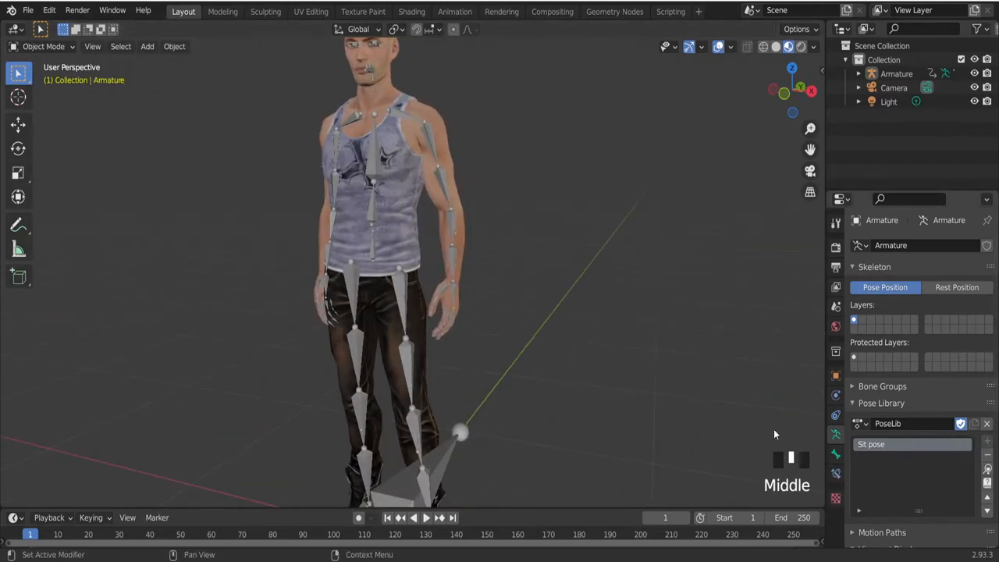
mouse_move(470, 230)
middle_mouse_down()
mouse_move(471, 158)
mouse_move(489, 155)
middle_mouse_up()
left_click_drag(472, 144, 436, 329)
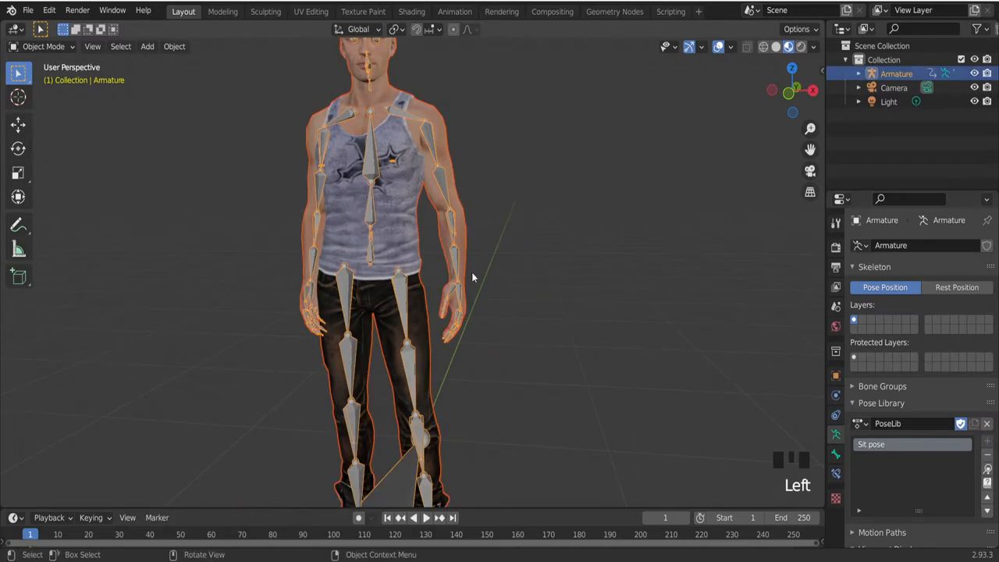
left_click(44, 46)
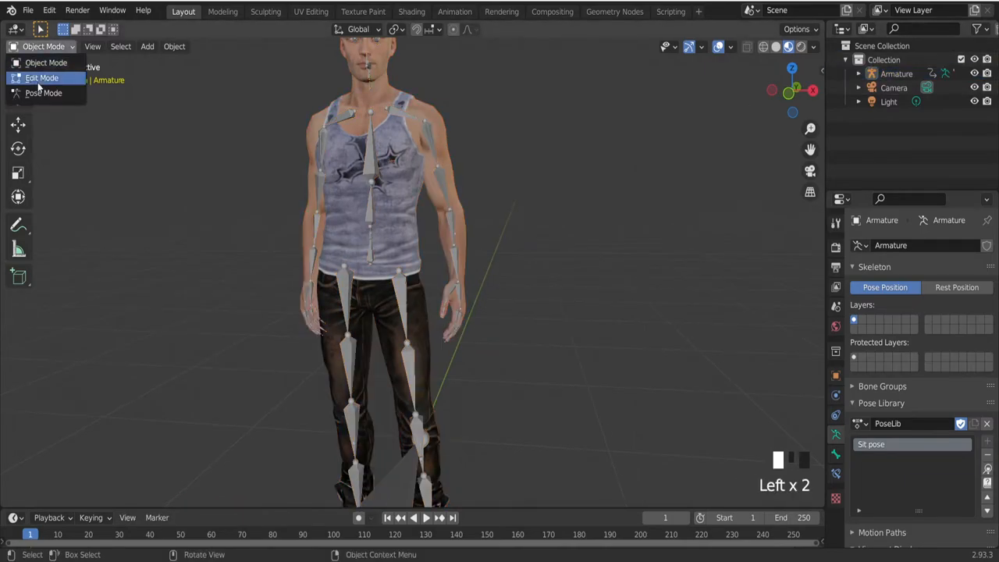
left_click(48, 86)
left_click_drag(506, 156, 432, 341)
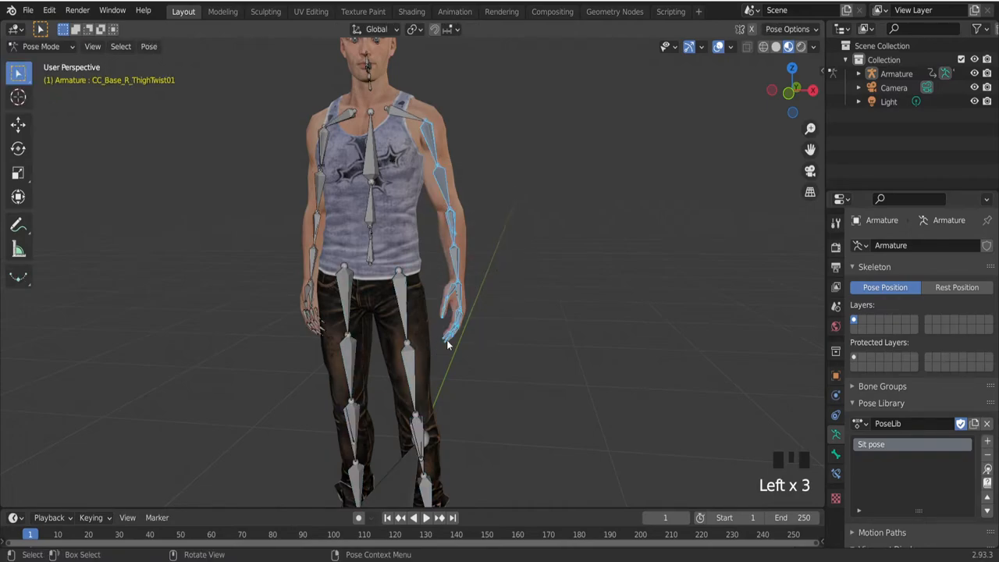
mouse_move(486, 303)
middle_mouse_down()
mouse_move(403, 309)
mouse_move(526, 285)
middle_mouse_up()
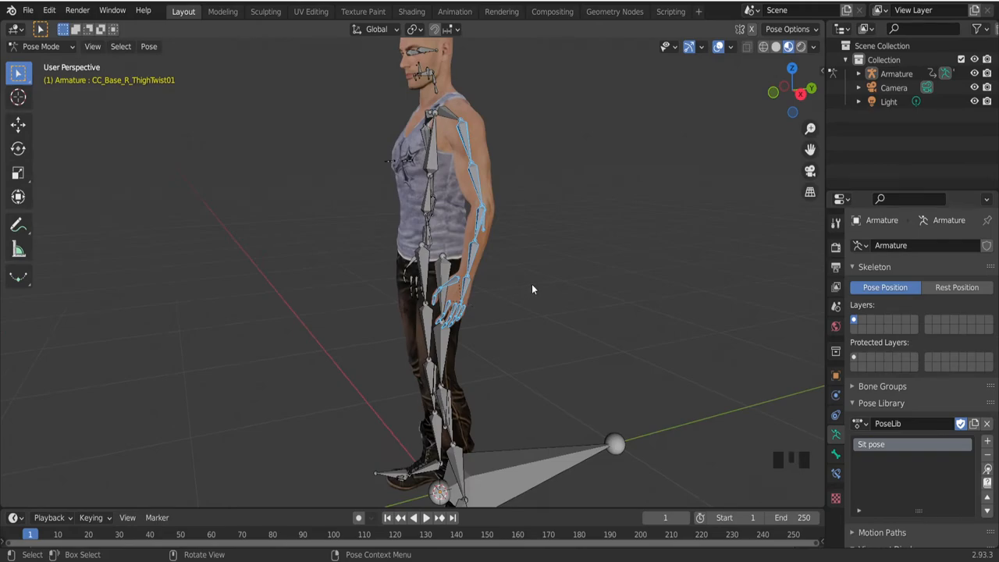
Rotate the arm about global X to raise it forward to shoulder height
key("r")
key("x")
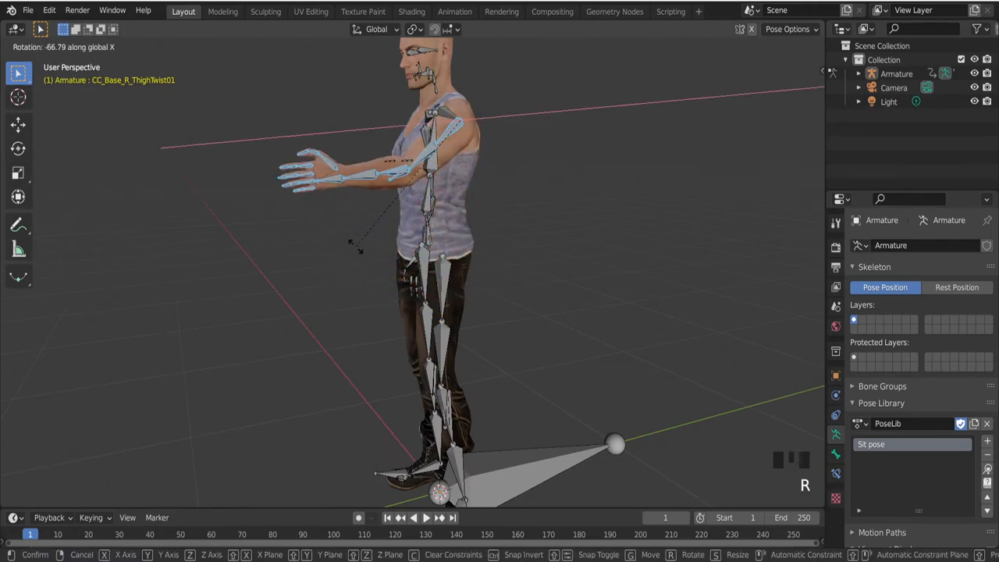
left_click(355, 246)
mouse_move(386, 249)
middle_mouse_down()
mouse_move(576, 280)
mouse_move(465, 251)
middle_mouse_up()
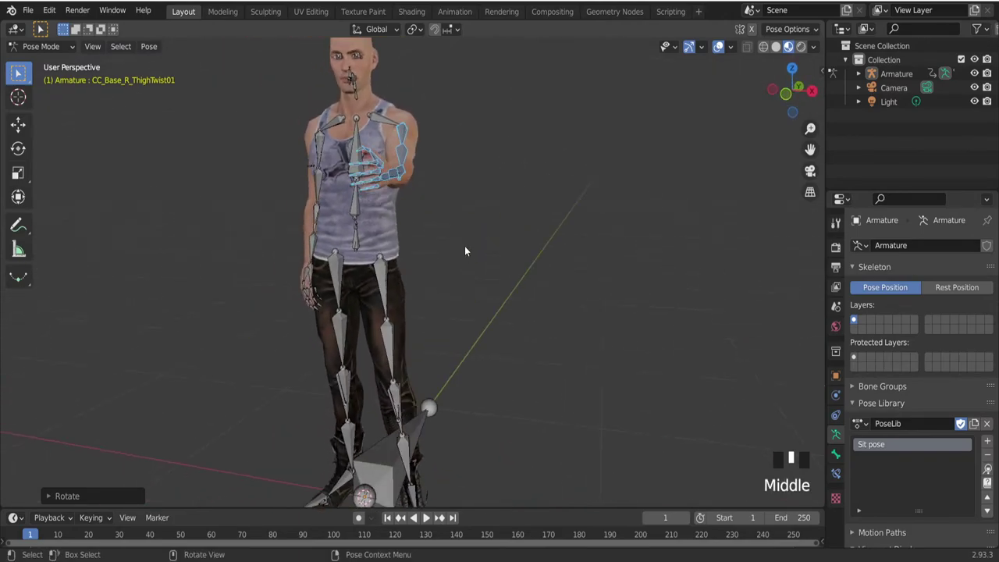
Add the raised-arm posture as a new library entry 'Pose' and apply it
left_click(986, 441)
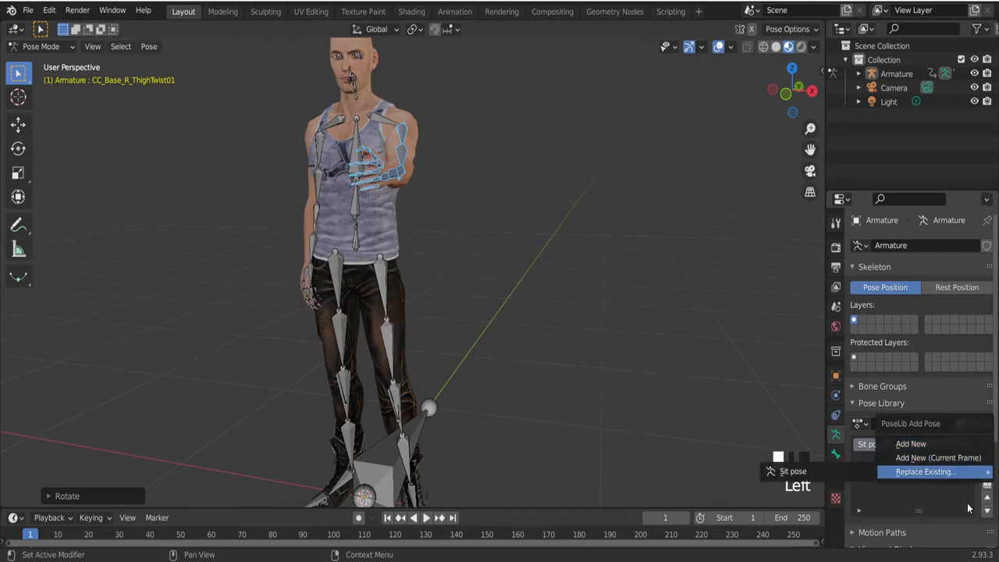
left_click(953, 442)
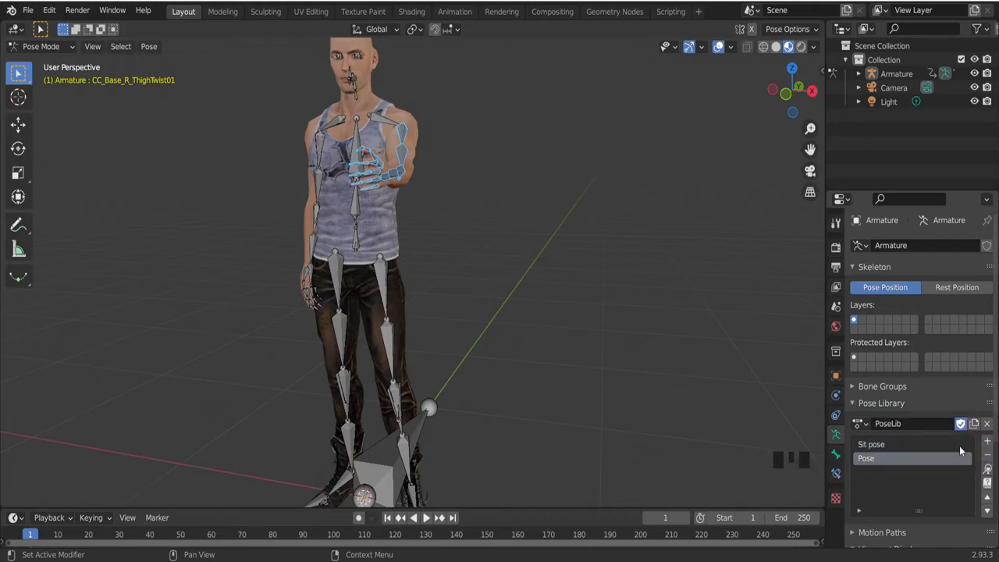
left_click(916, 458)
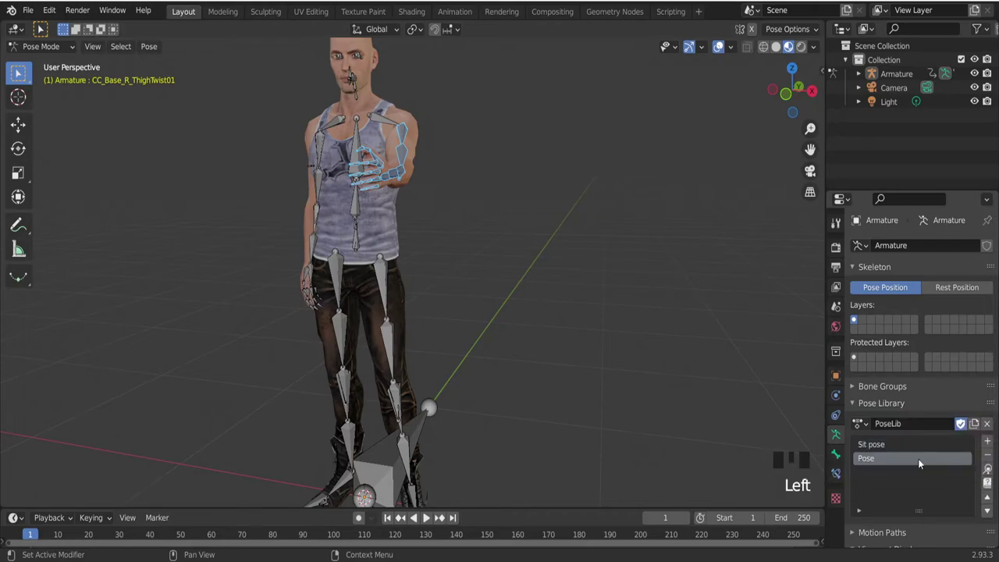
left_click(987, 471)
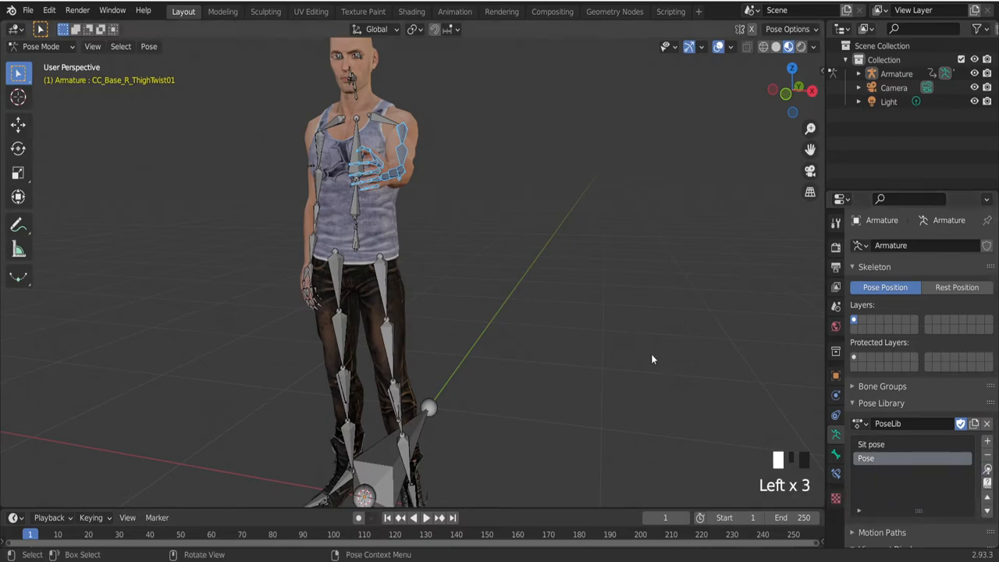
scroll(628, 342, "down", 1)
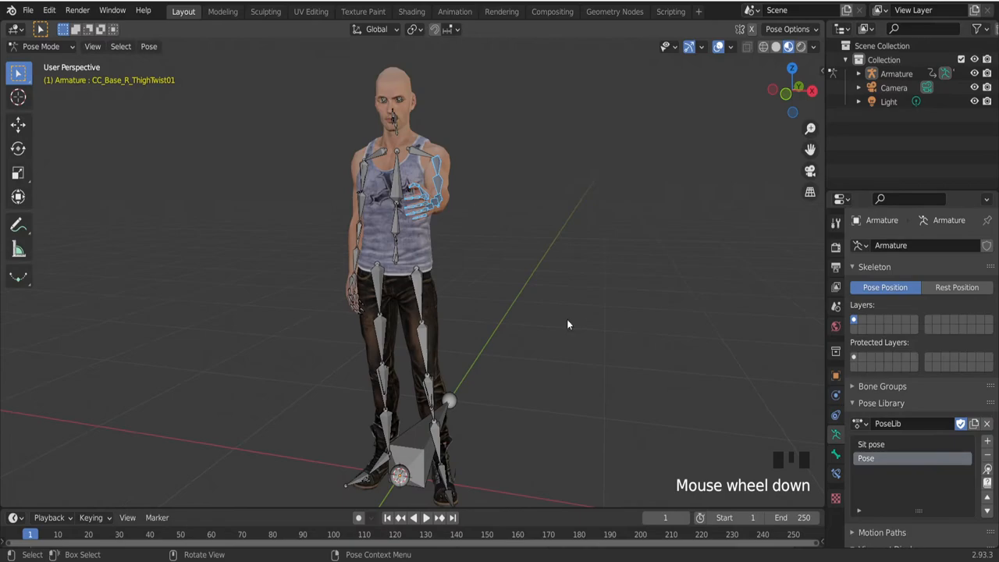
Switch the armature to Object Mode and select the Pose entry in the library
left_click(41, 46)
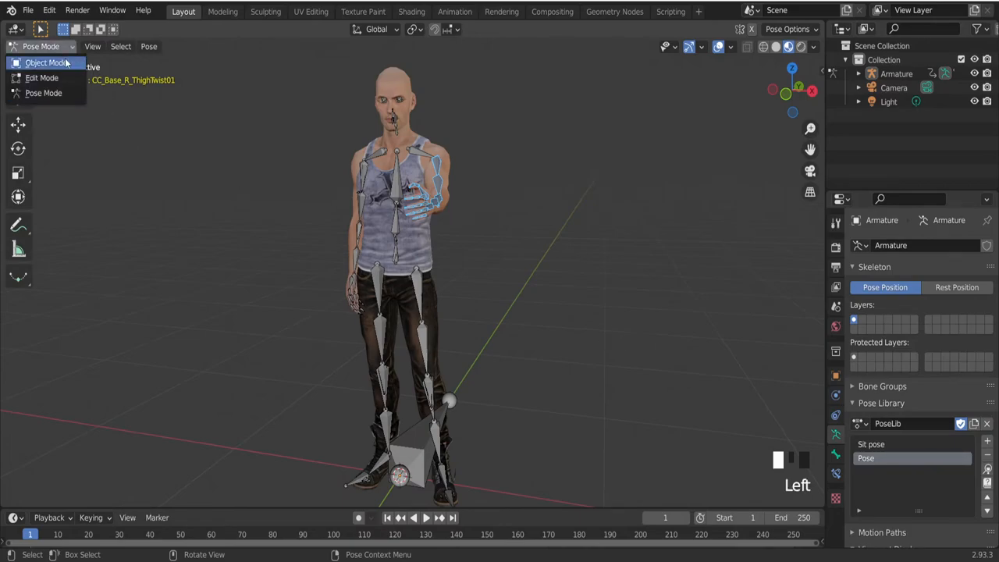
left_click(47, 62)
key("Tab")
key("Tab")
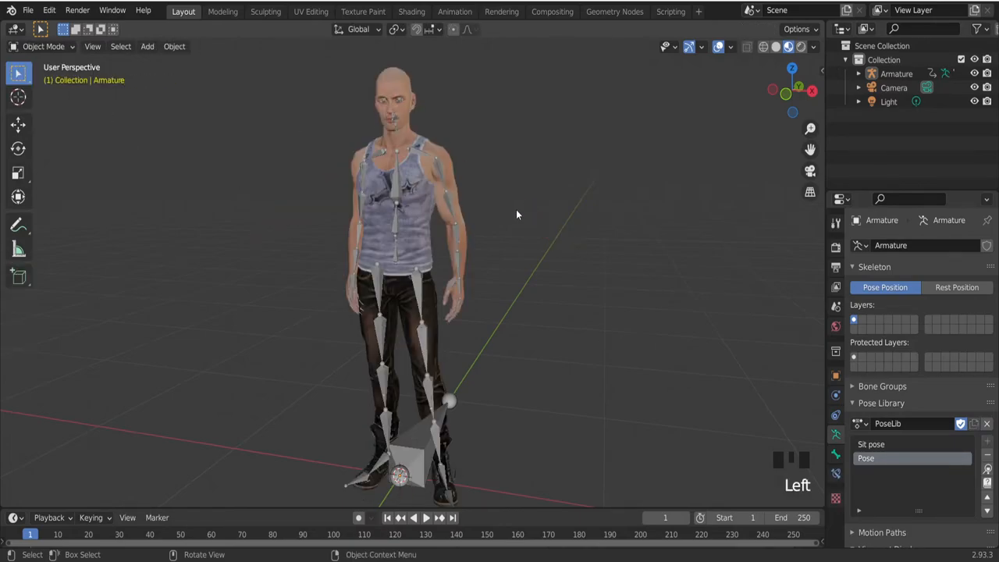
left_click(919, 445)
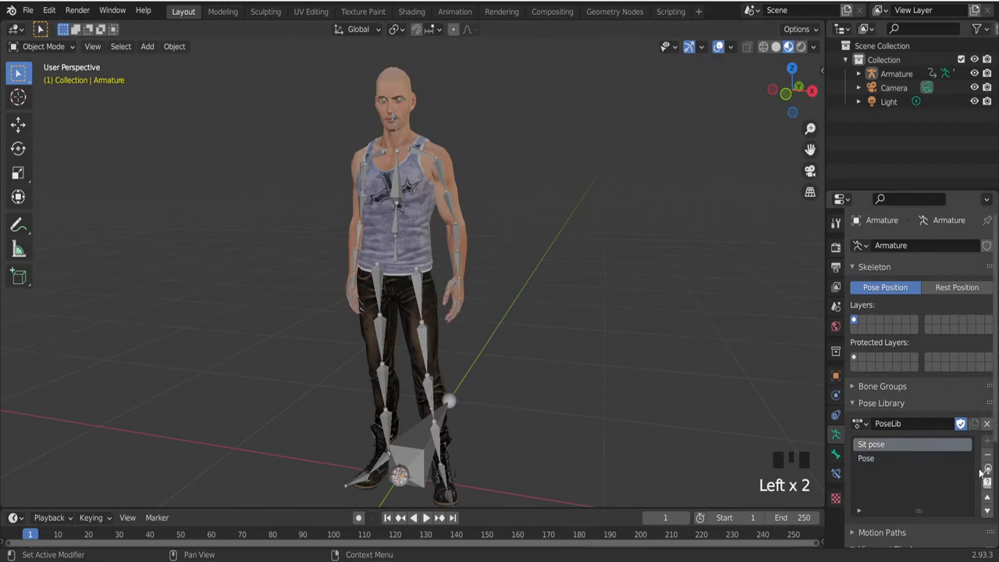
left_click(888, 458)
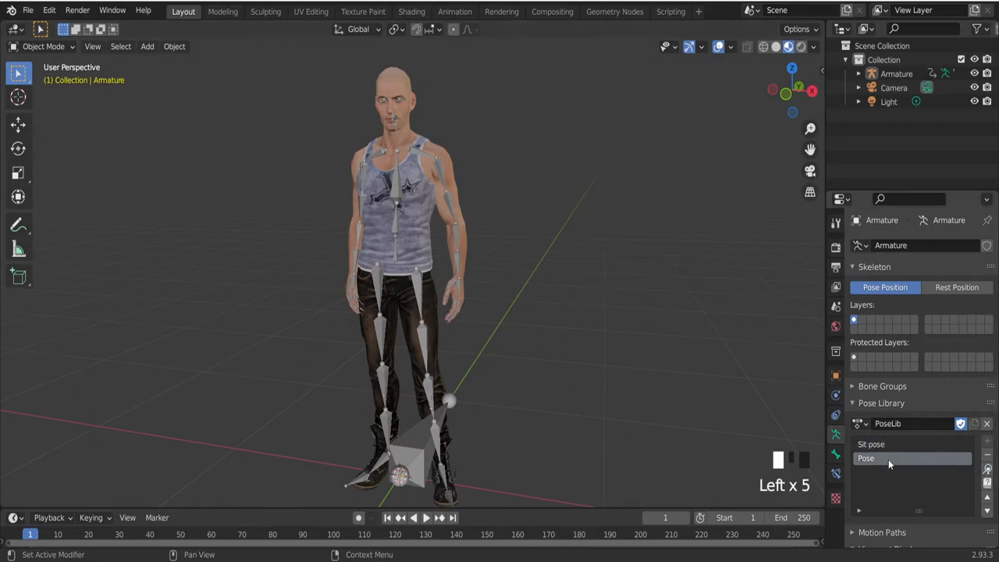
Apply the Pose entry so the standing character's arm is raised forward again
left_click(987, 472)
scroll(920, 390, "down", 4)
left_click(987, 324)
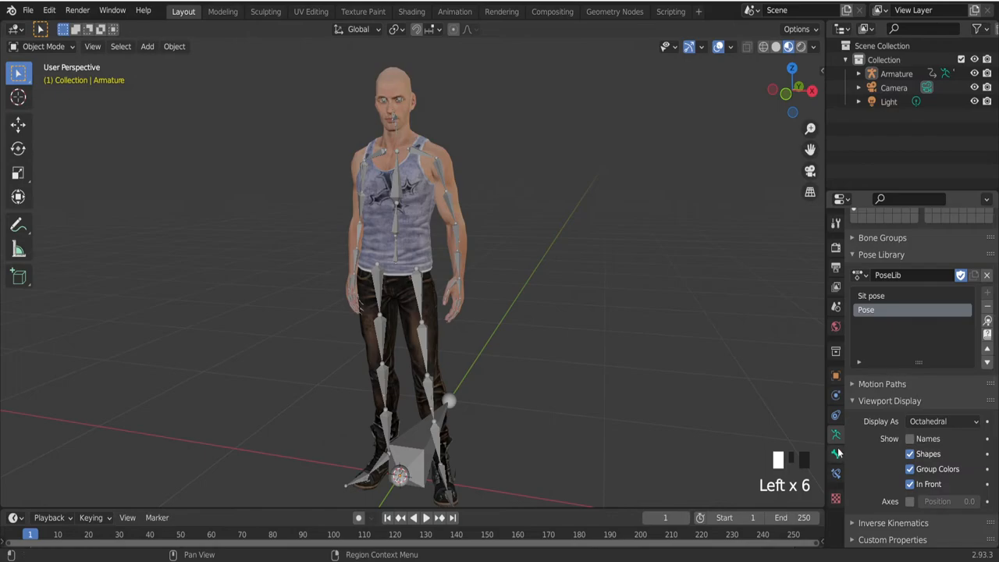
left_click(987, 321)
middle_click_drag(320, 219, 513, 240)
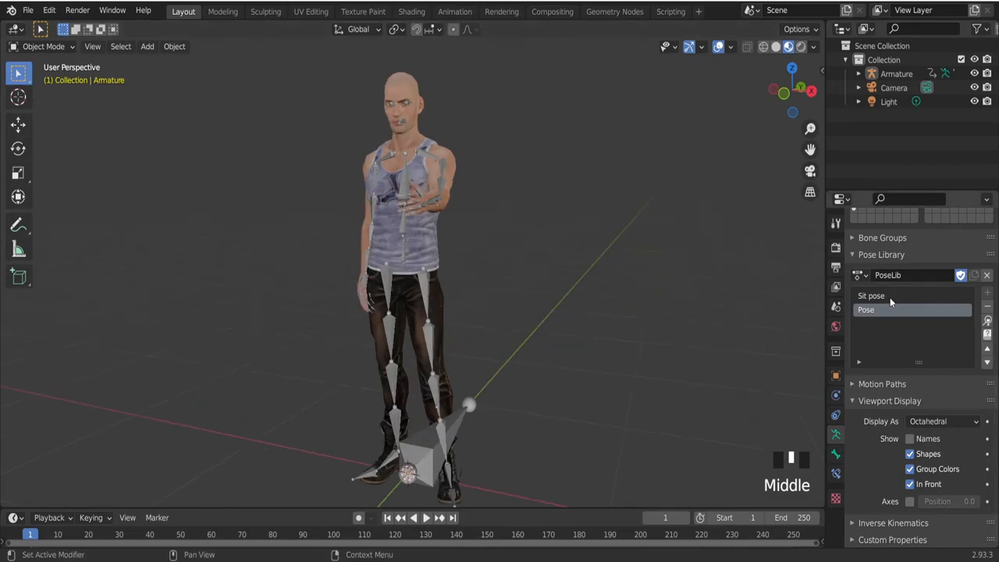
left_click(889, 297)
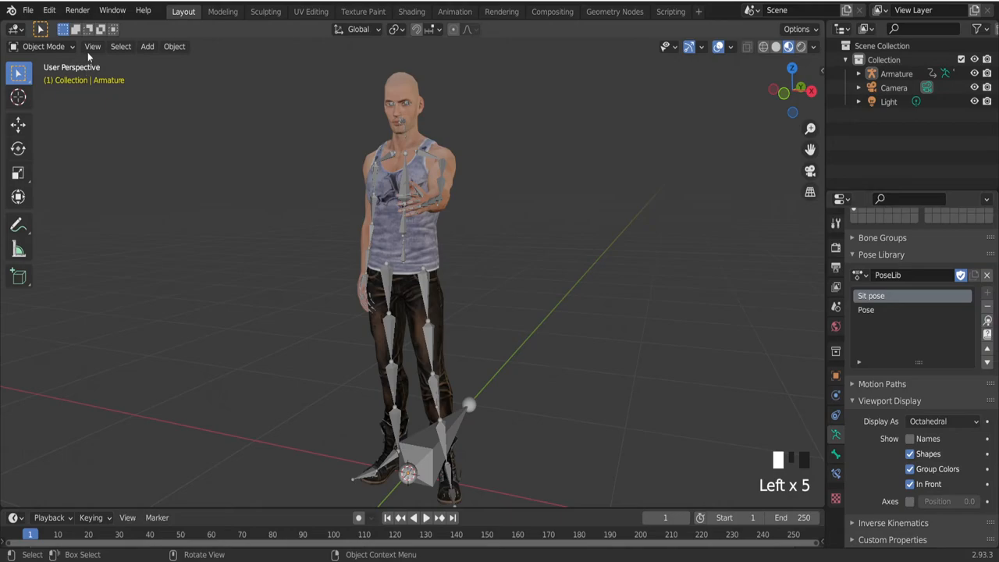
Enter Pose Mode, deselect the arm bones and apply Sit pose so the character sits
left_click(47, 46)
left_click(46, 78)
key("Tab")
key("Tab")
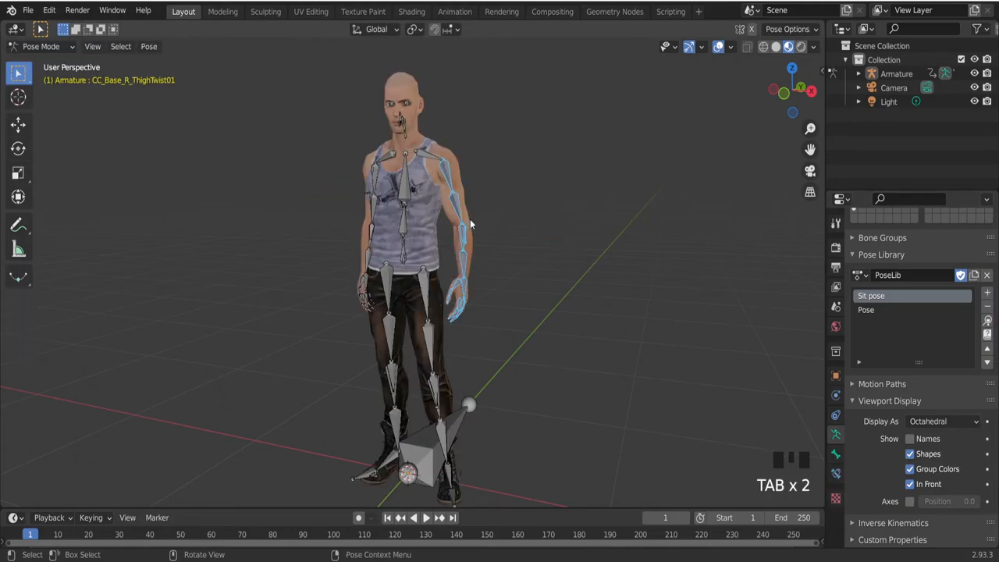
left_click(670, 263)
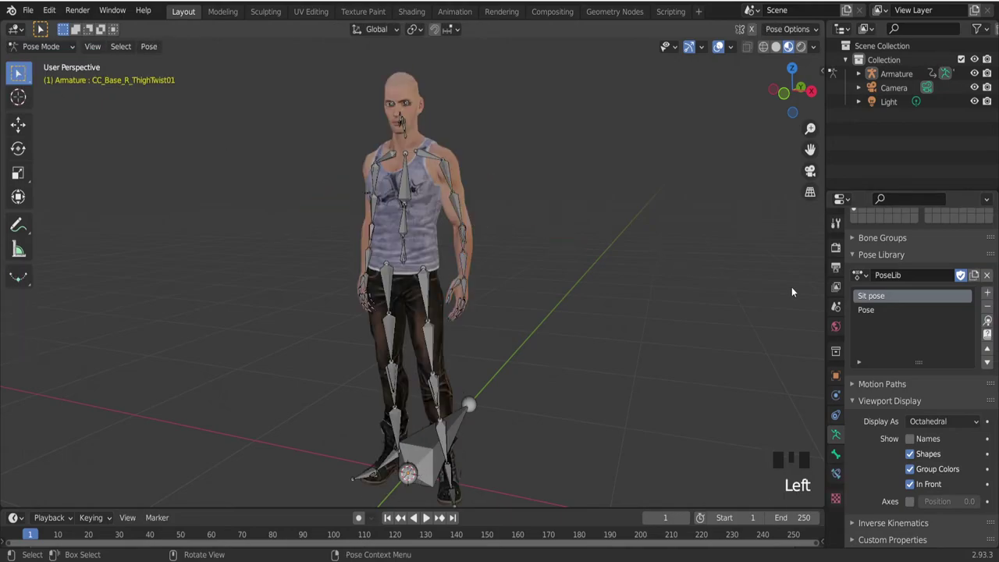
left_click(986, 322)
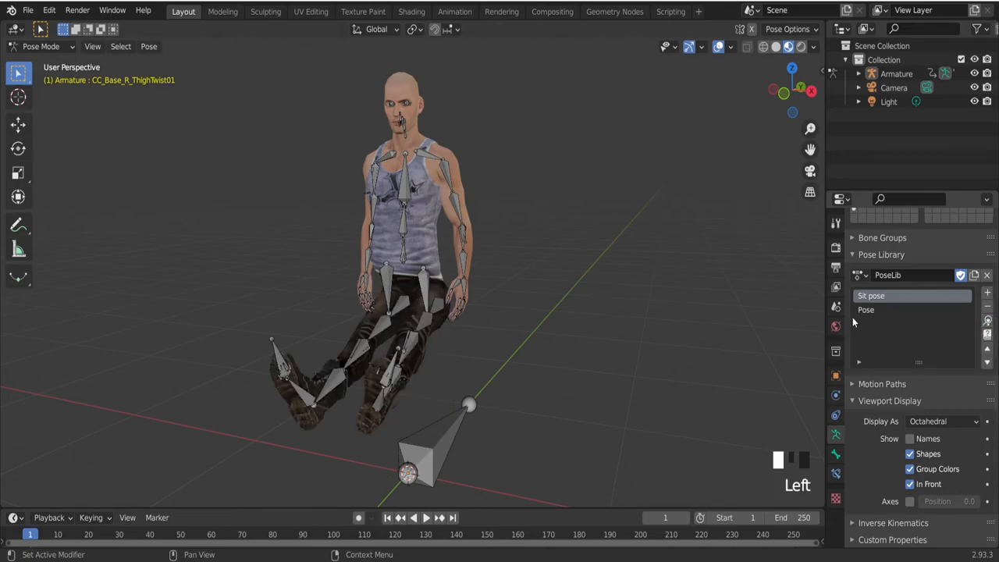
middle_click_drag(624, 304, 715, 308)
Apply the Pose library entry on top, raising the seated character's arms forward
left_click(888, 311)
left_click(987, 321)
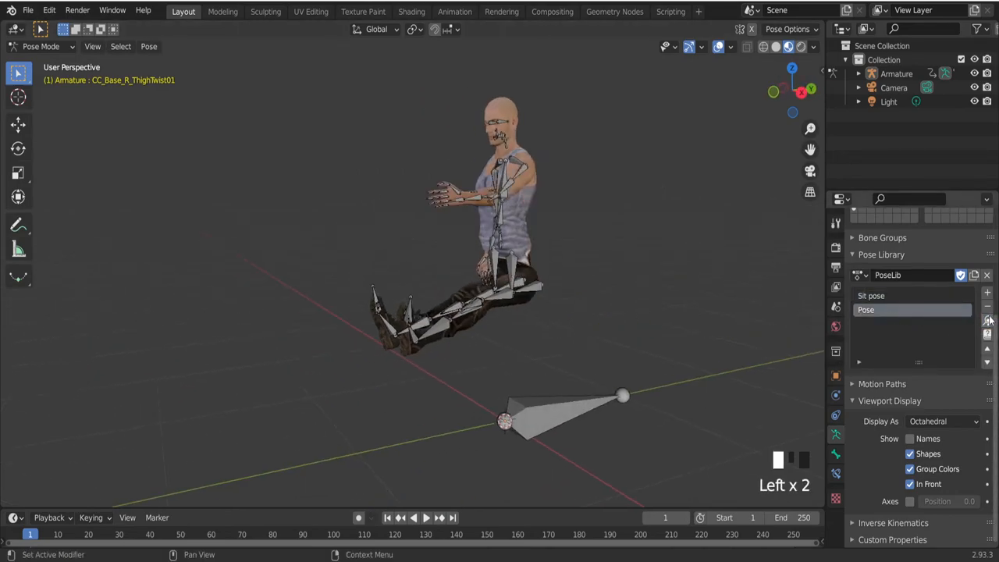
mouse_move(524, 214)
middle_mouse_down()
mouse_move(740, 228)
mouse_move(790, 204)
mouse_move(540, 216)
mouse_move(546, 221)
middle_mouse_up()
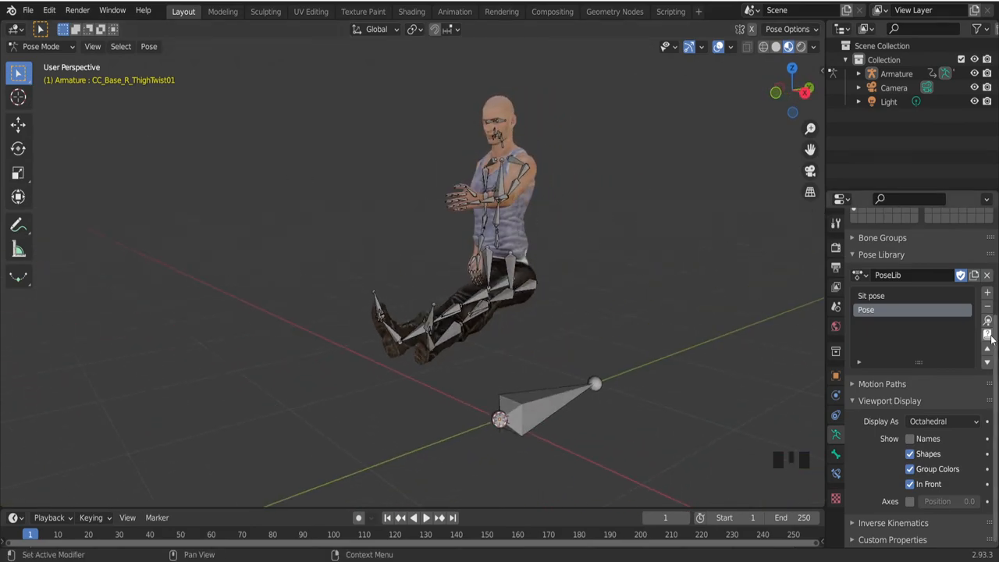
Return to Object Mode and orbit to a front view of the seated, arms-forward character
left_click(41, 46)
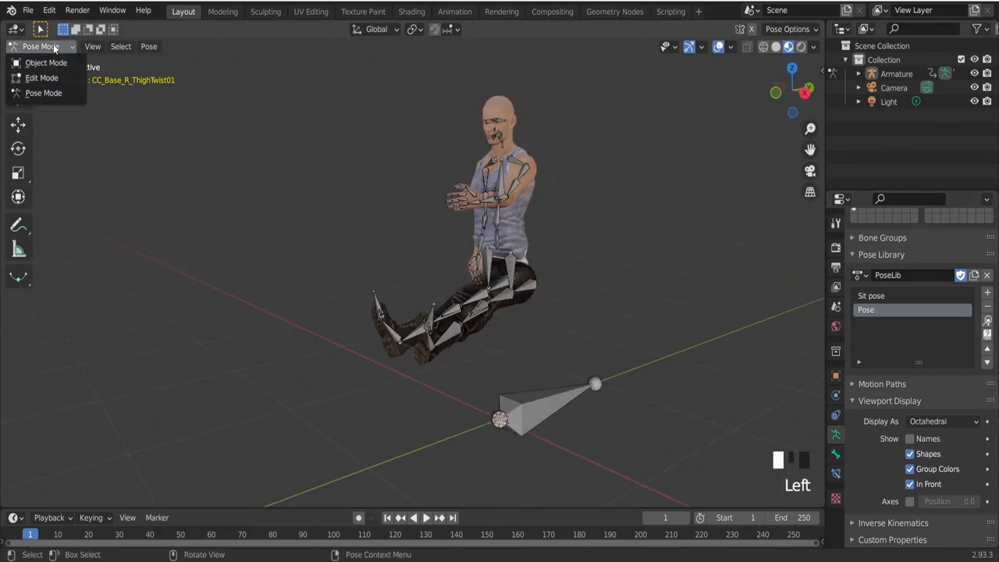
left_click(46, 63)
mouse_move(581, 255)
middle_mouse_down()
mouse_move(688, 252)
mouse_move(502, 254)
mouse_move(305, 232)
mouse_move(526, 222)
middle_mouse_up()
scroll(647, 245, "down", 4)
scroll(527, 222, "up", 6)
mouse_move(620, 237)
middle_mouse_down()
mouse_move(567, 263)
mouse_move(669, 272)
mouse_move(766, 253)
mouse_move(101, 242)
mouse_move(735, 246)
mouse_move(477, 257)
mouse_move(154, 251)
mouse_move(89, 262)
mouse_move(375, 284)
mouse_move(563, 250)
mouse_move(663, 252)
middle_mouse_up()
scroll(527, 269, "down", 3)
middle_click_drag(527, 268, 582, 272)
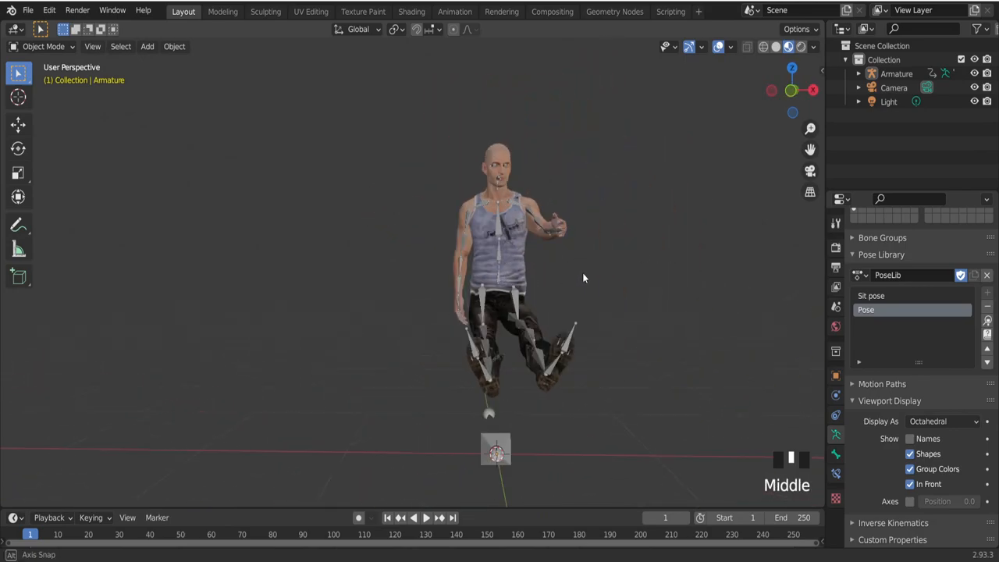